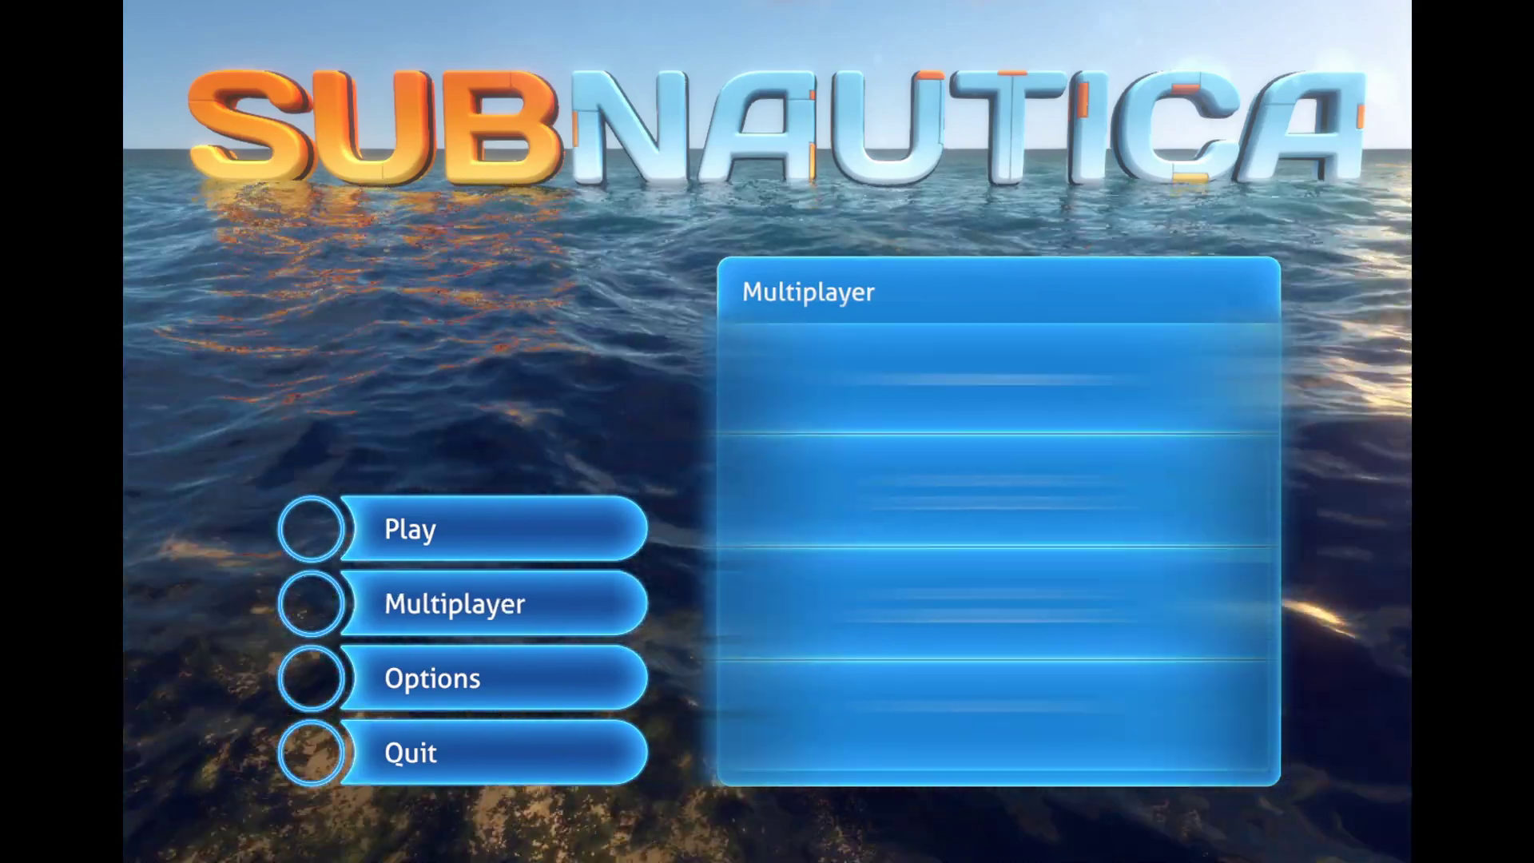
- Open Subnautica's Options screen, then back out to the main menu
click(447, 678)
key(Escape)
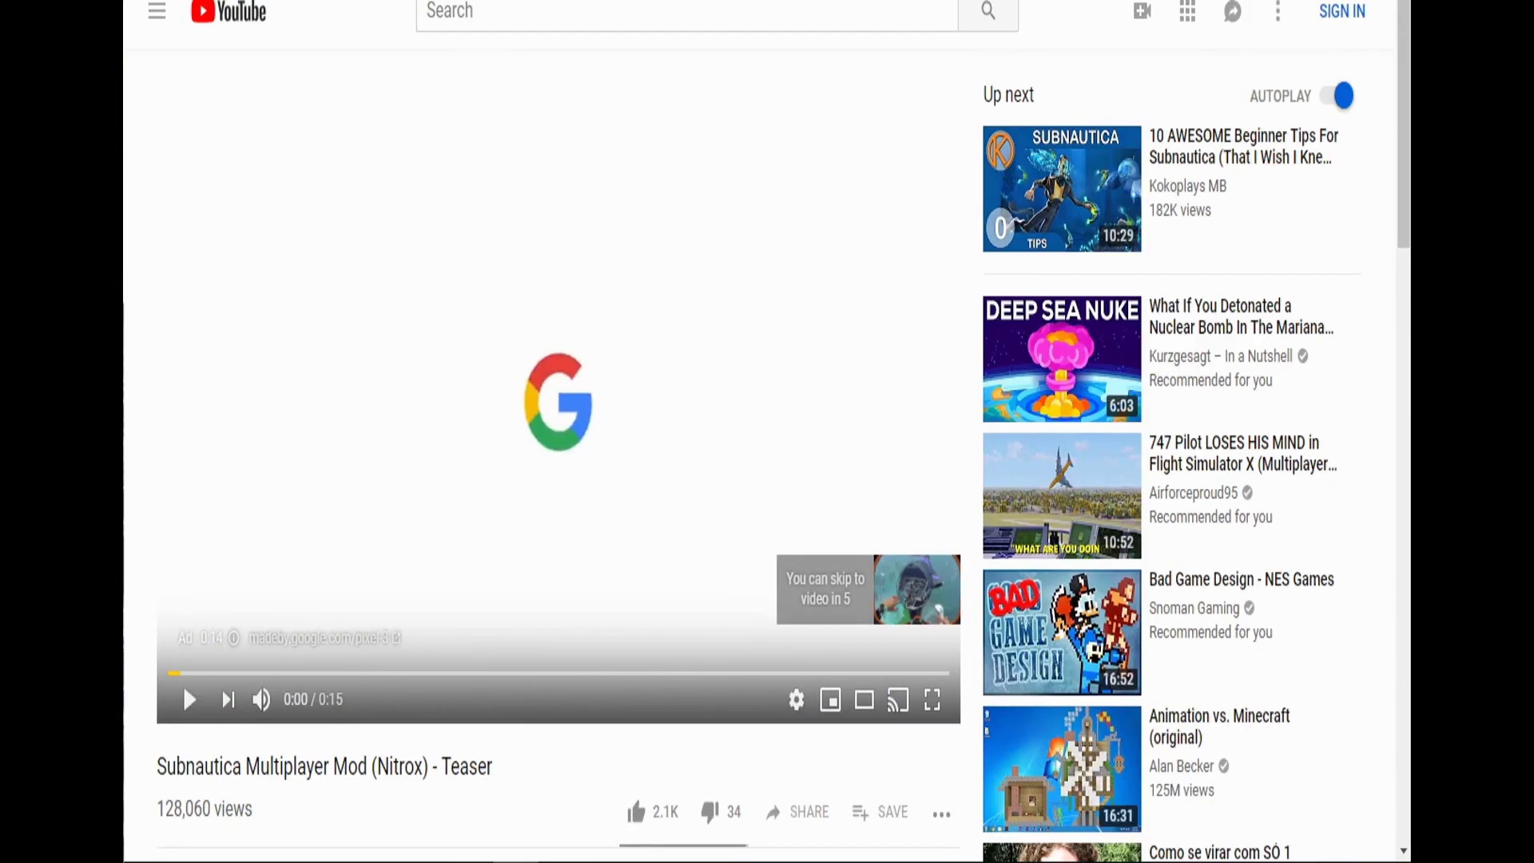
- Scroll to the teaser's description and right-click its Nexus Mods download link
scroll(527, 447, down, 6)
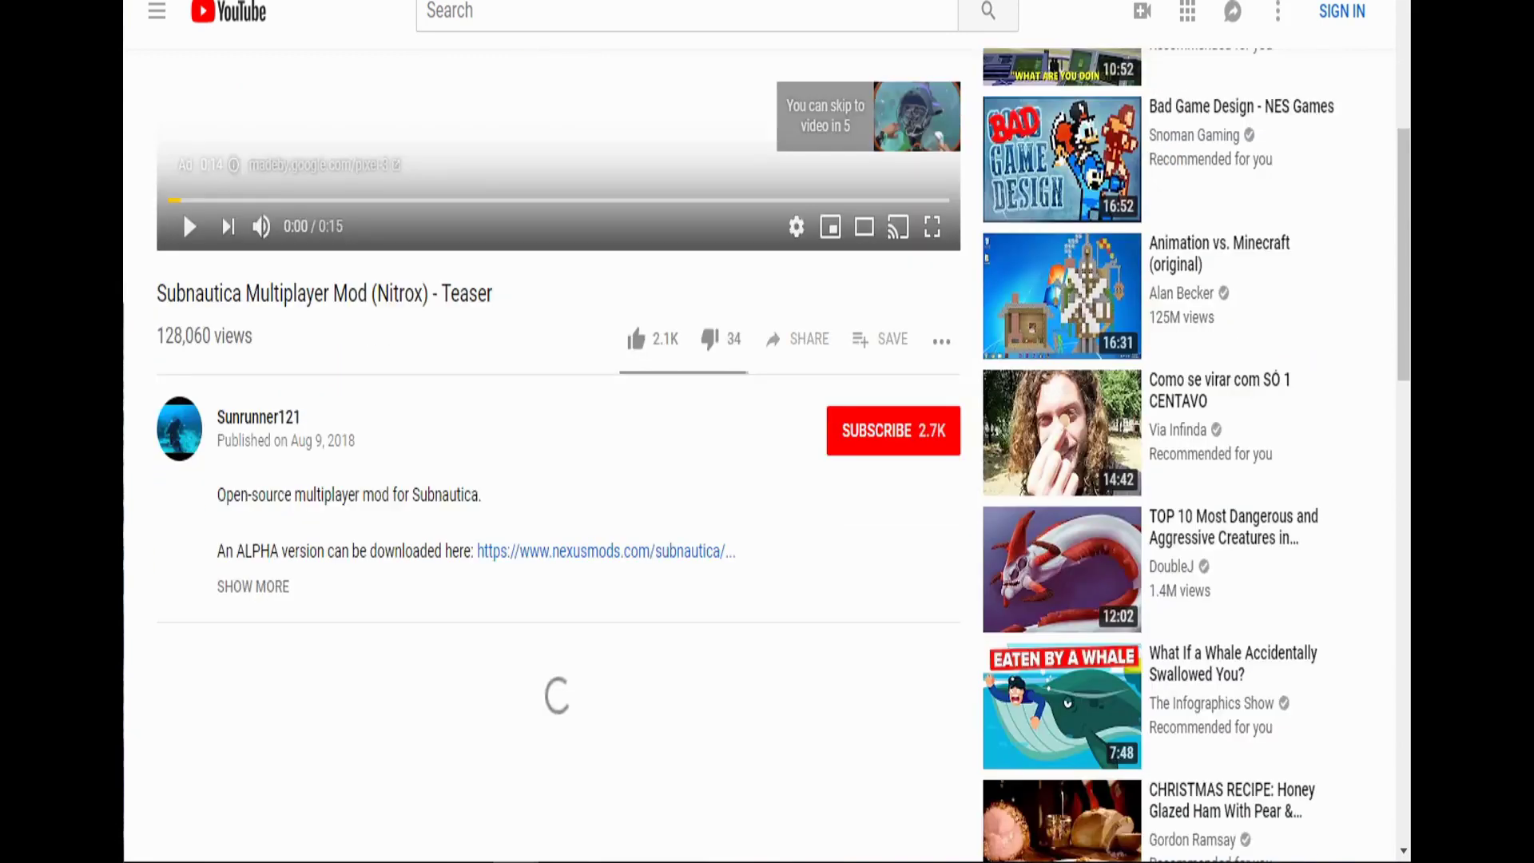
right_click(513, 487)
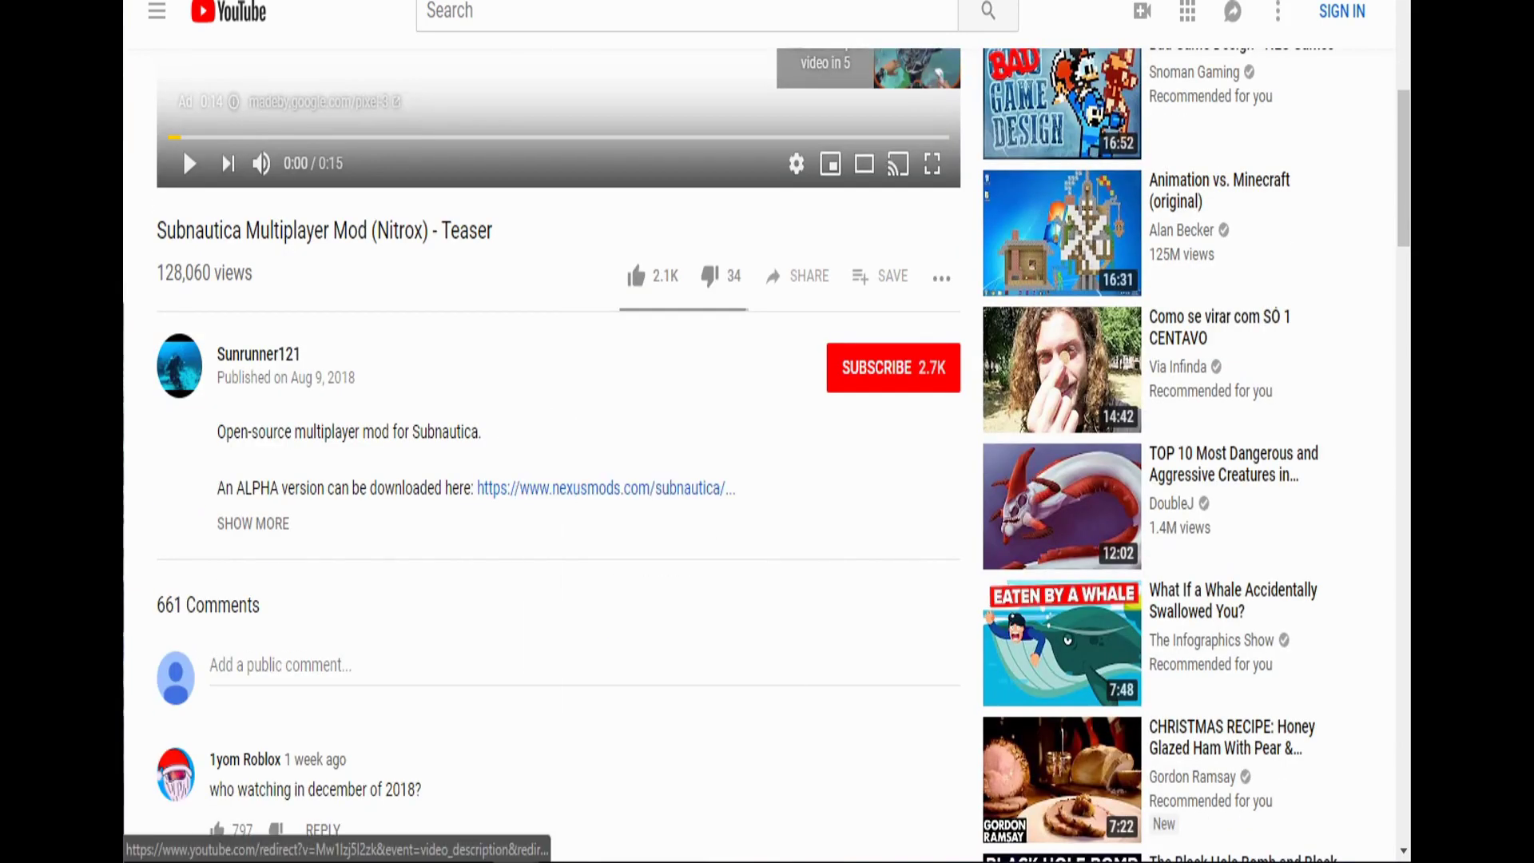
- Open the Nitrox page on Nexus Mods in a new tab and request the manual download
click(559, 502)
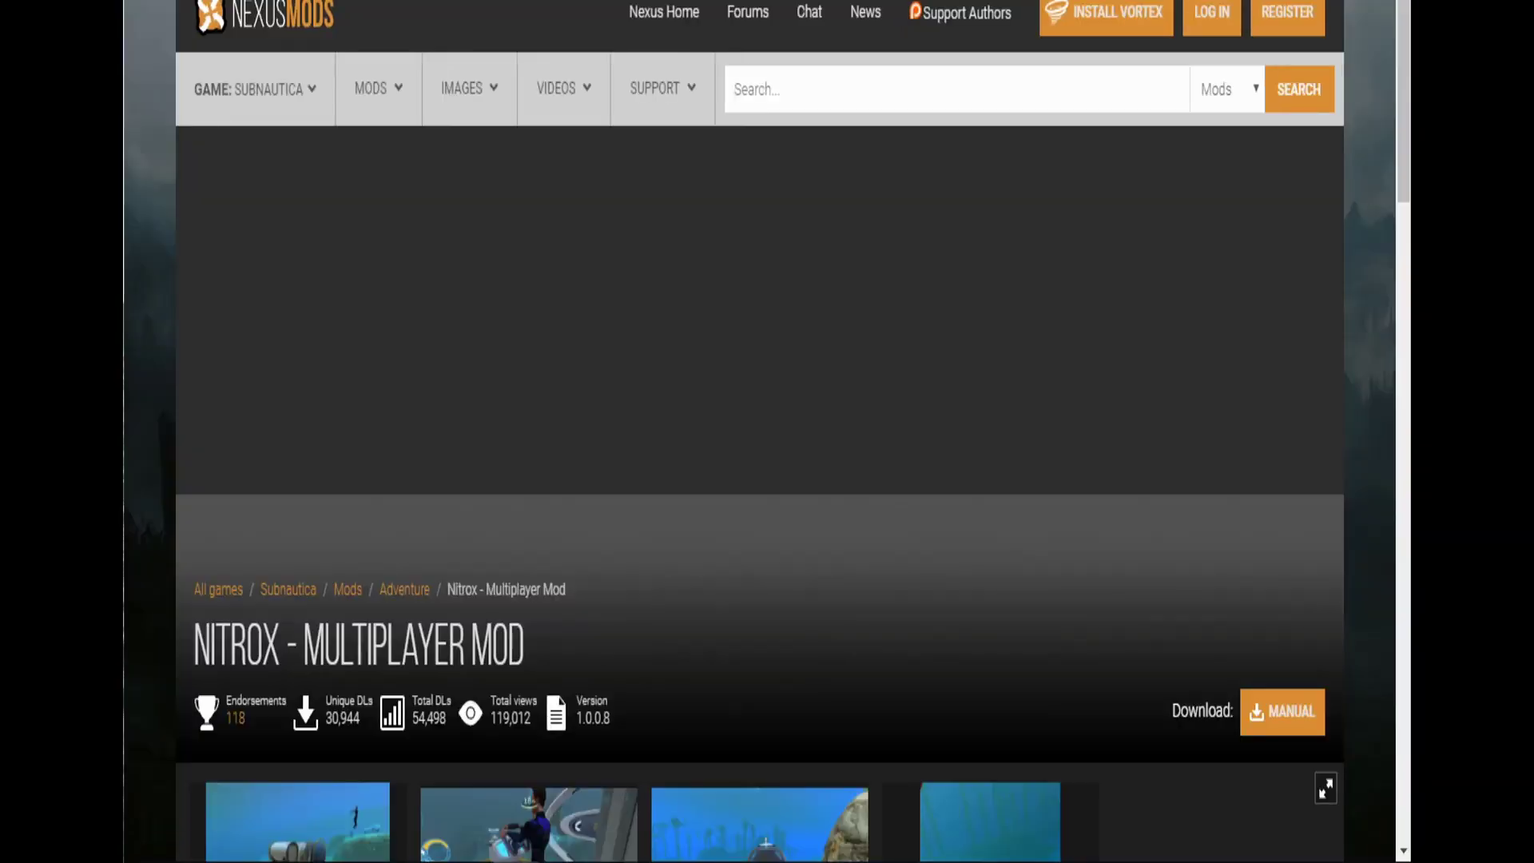
scroll(759, 431, down, 1)
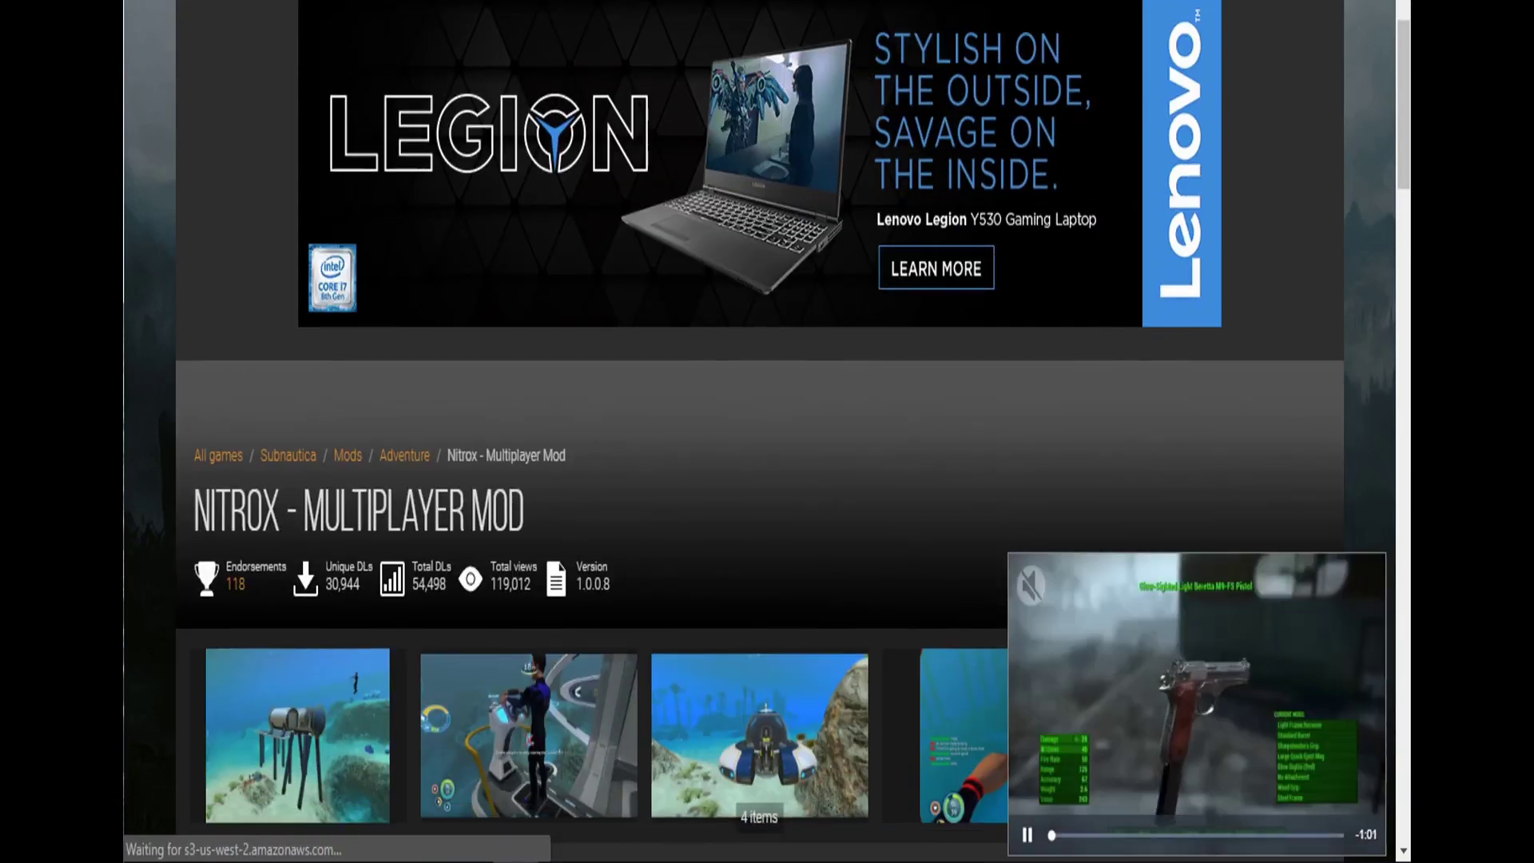
scroll(767, 431, down, 2)
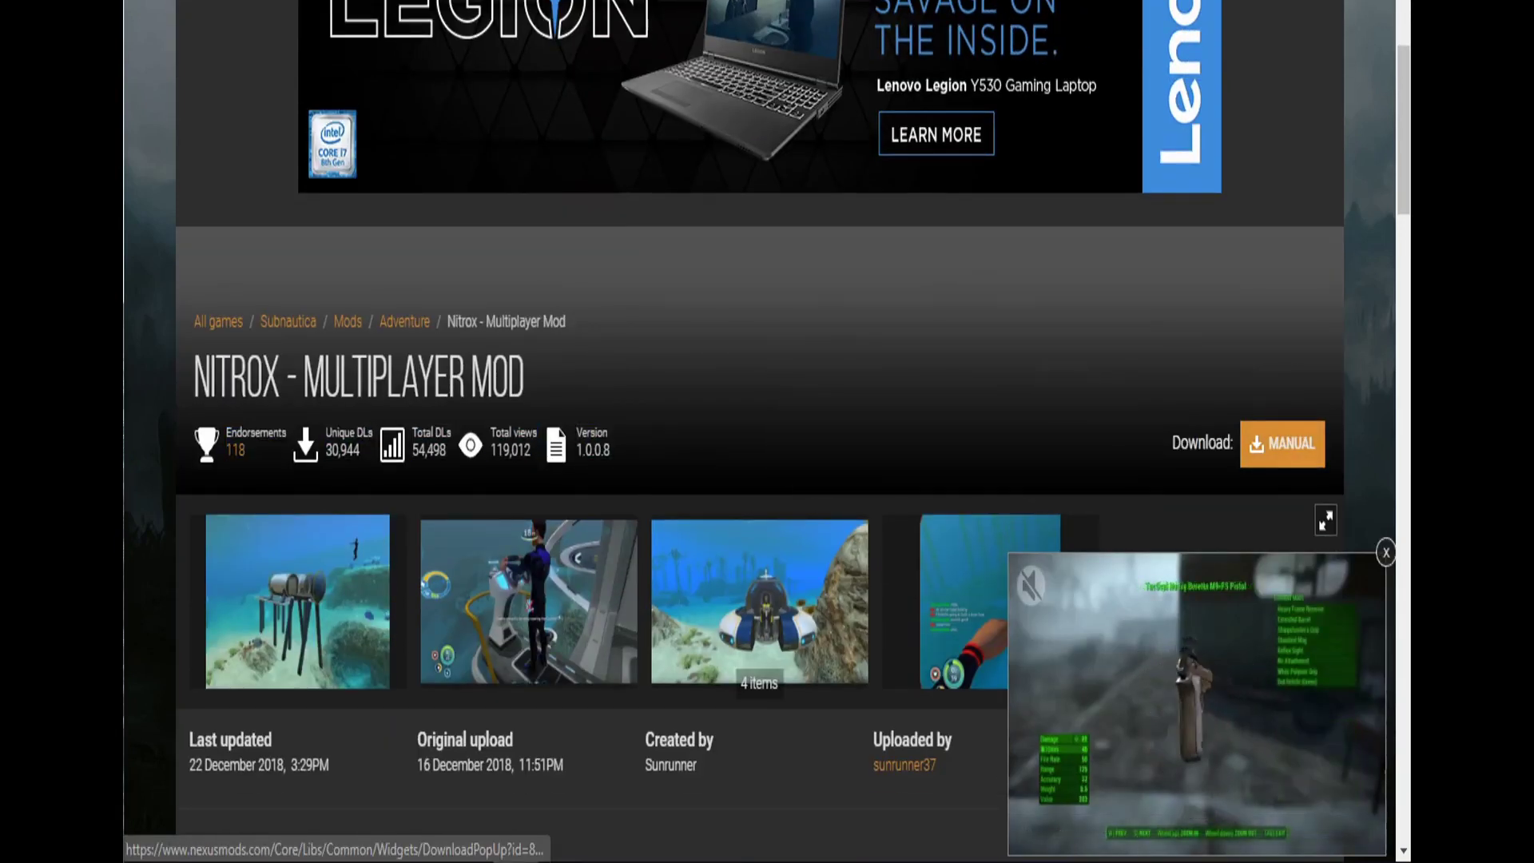
scroll(1282, 443, down, 2)
click(1283, 309)
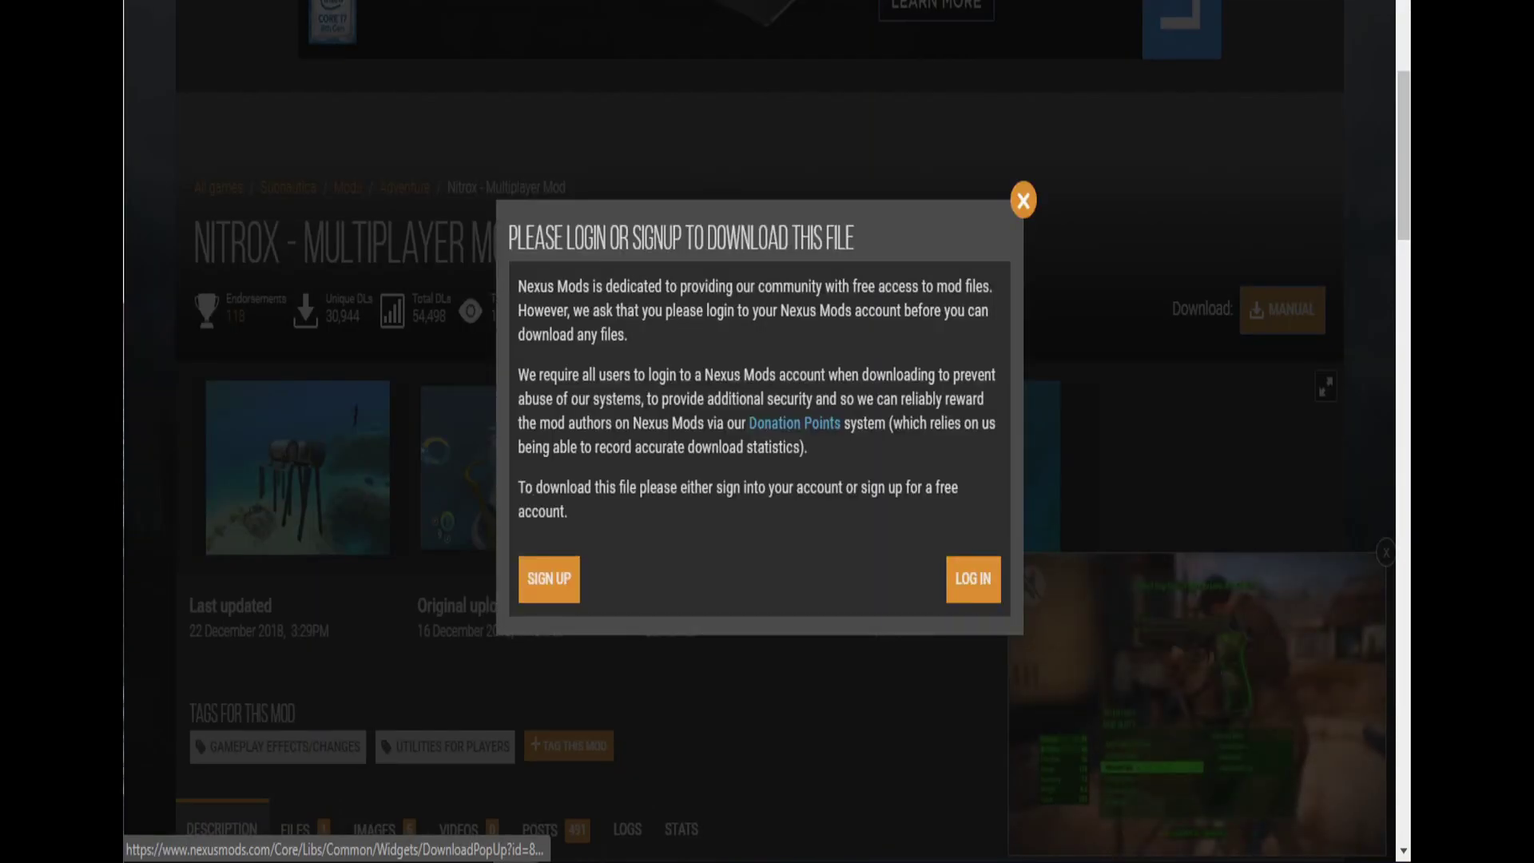
- Choose Sign Up in the login popup and register for the Free membership
click(549, 578)
scroll(759, 432, down, 2)
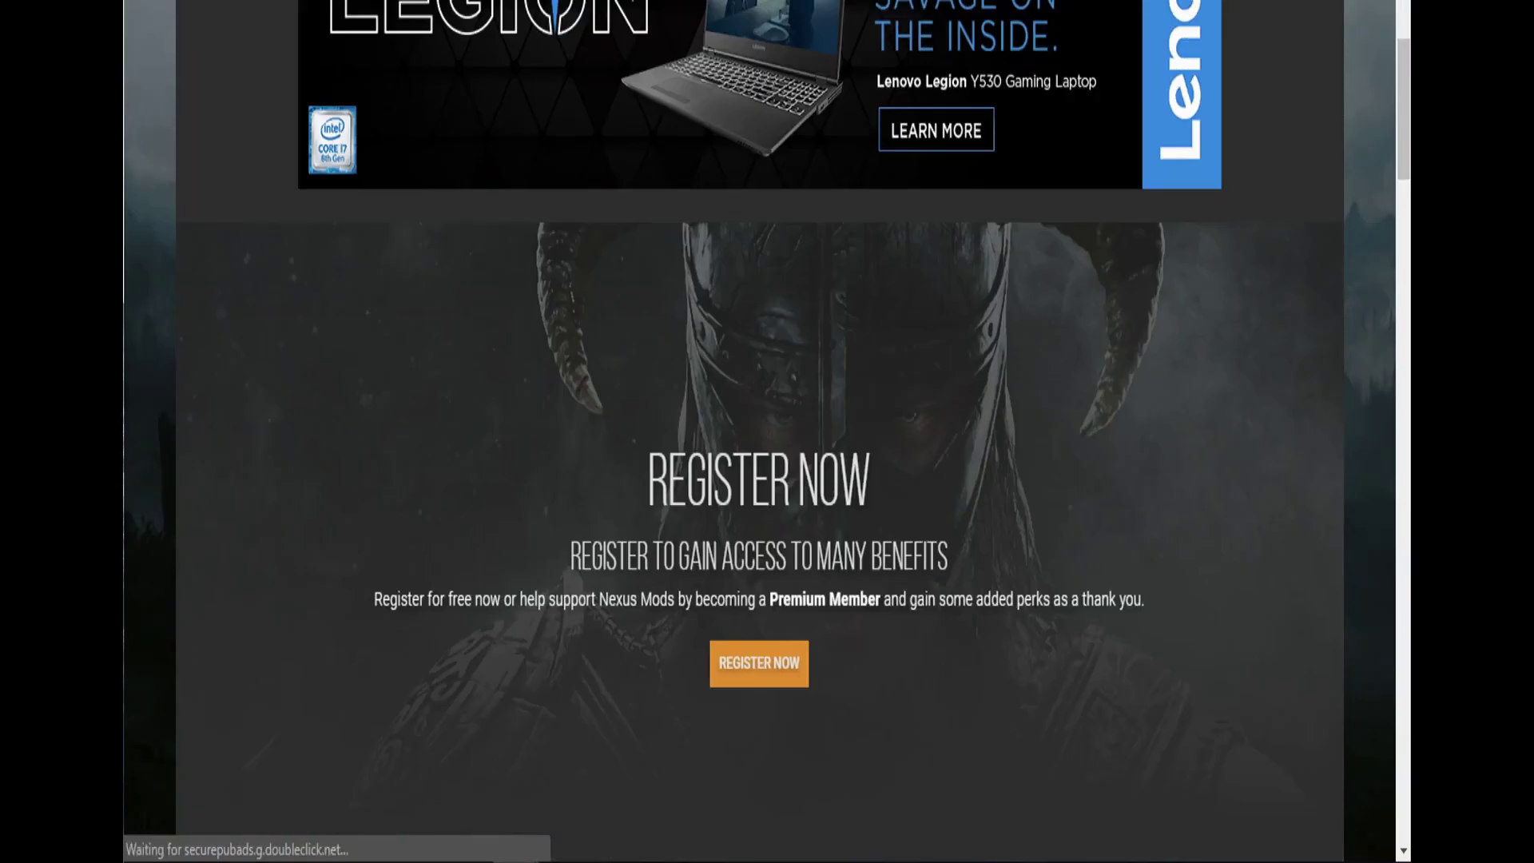
scroll(767, 431, down, 20)
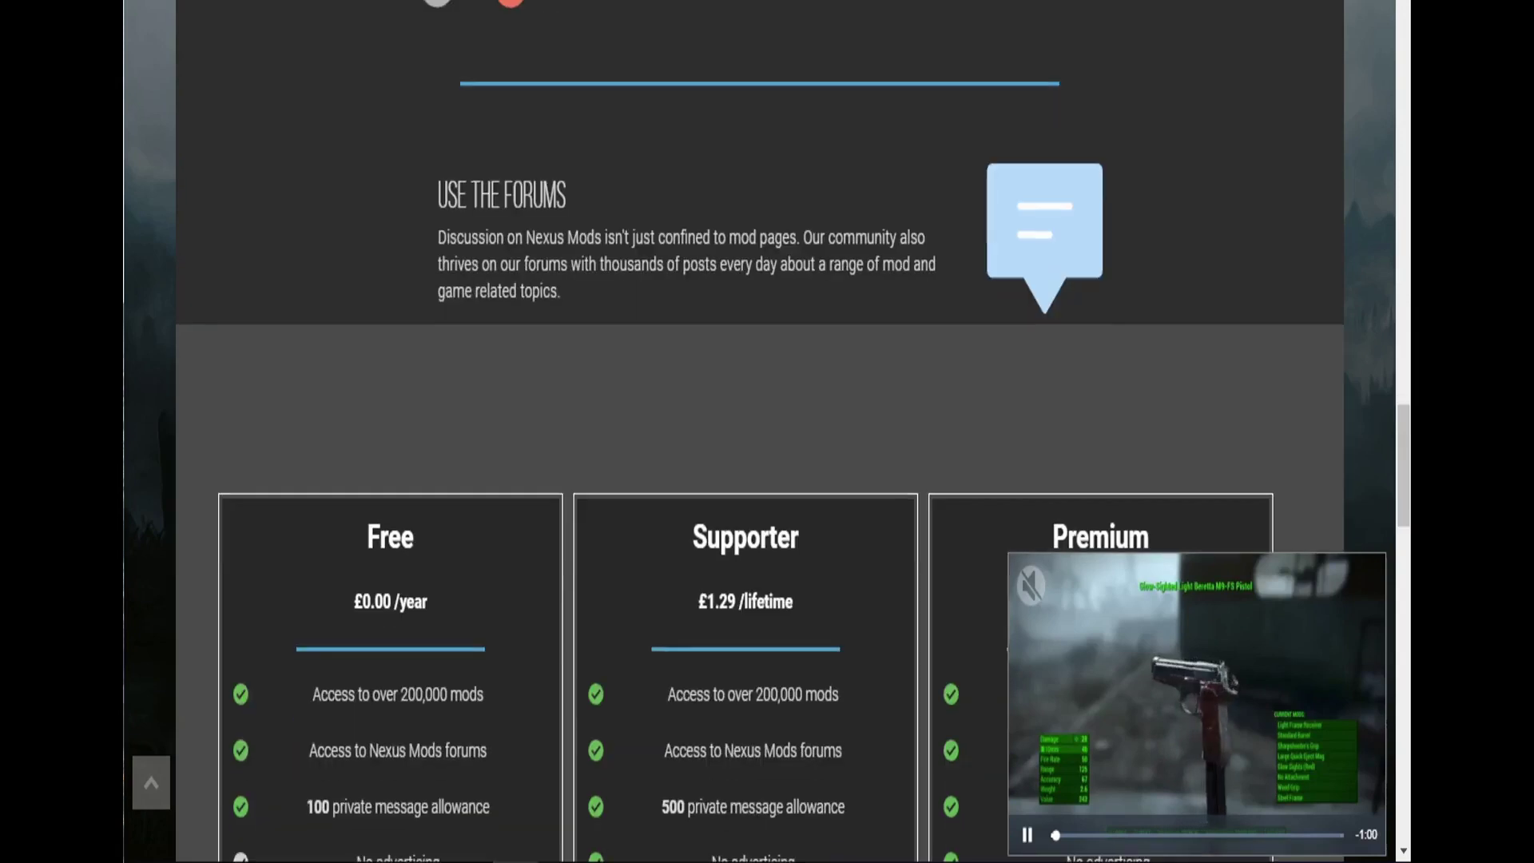
scroll(767, 432, down, 6)
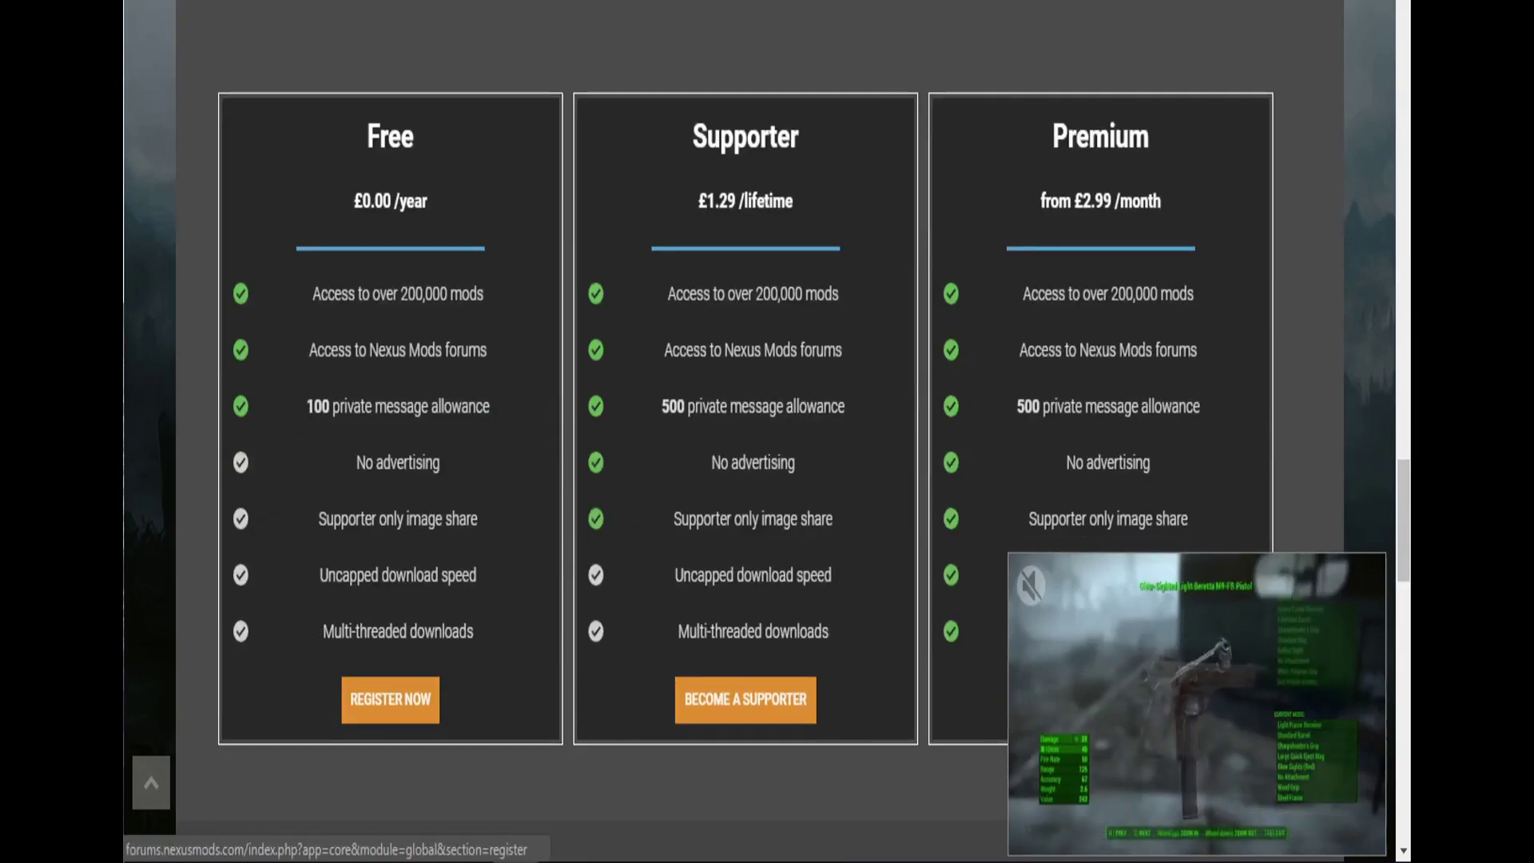
click(390, 699)
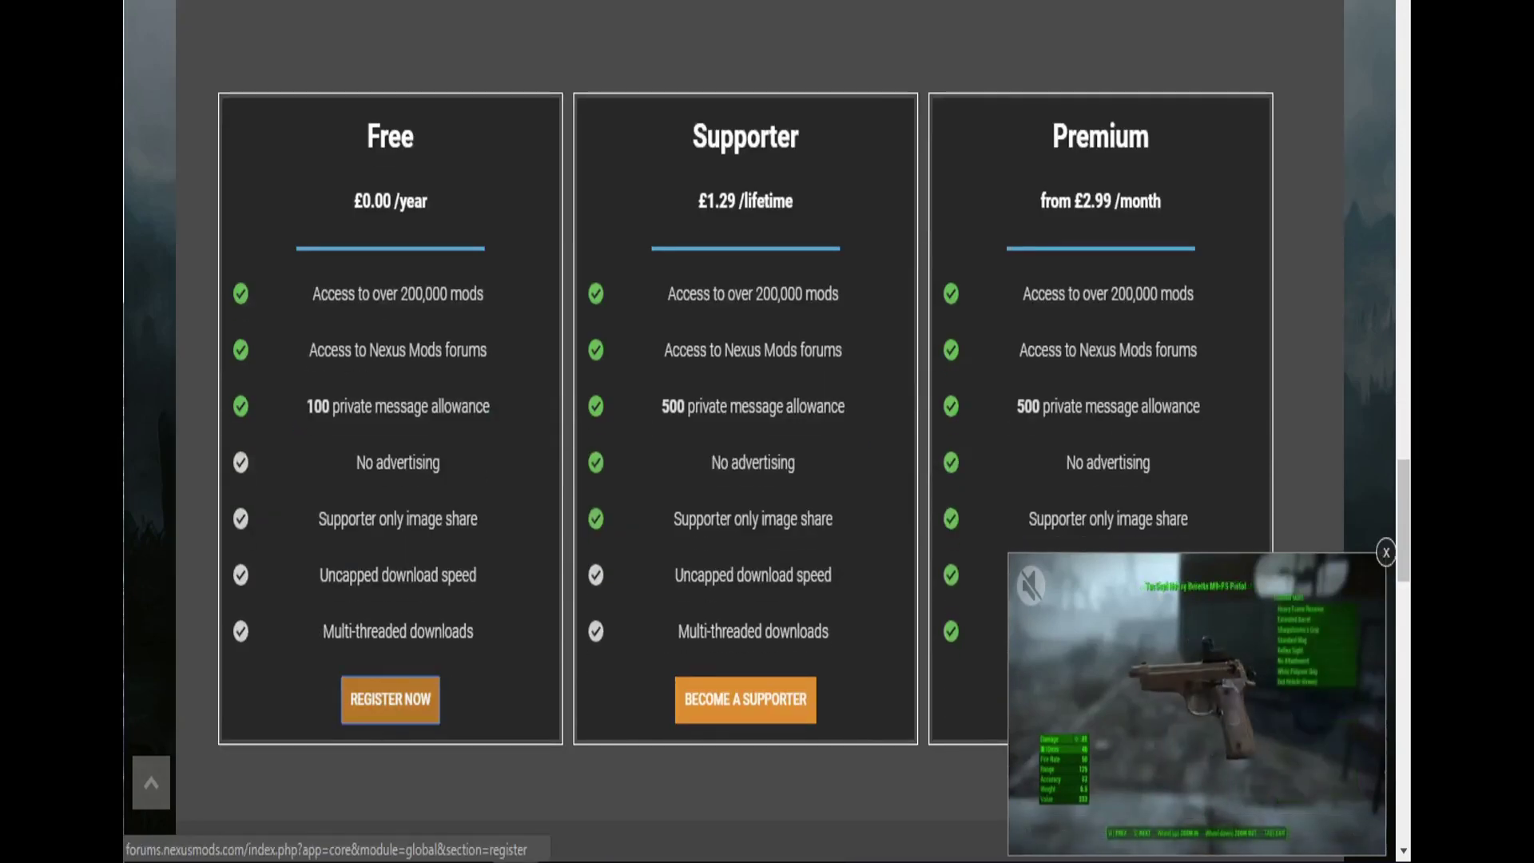
- Skip the paid packages and continue to account creation
scroll(767, 431, down, 4)
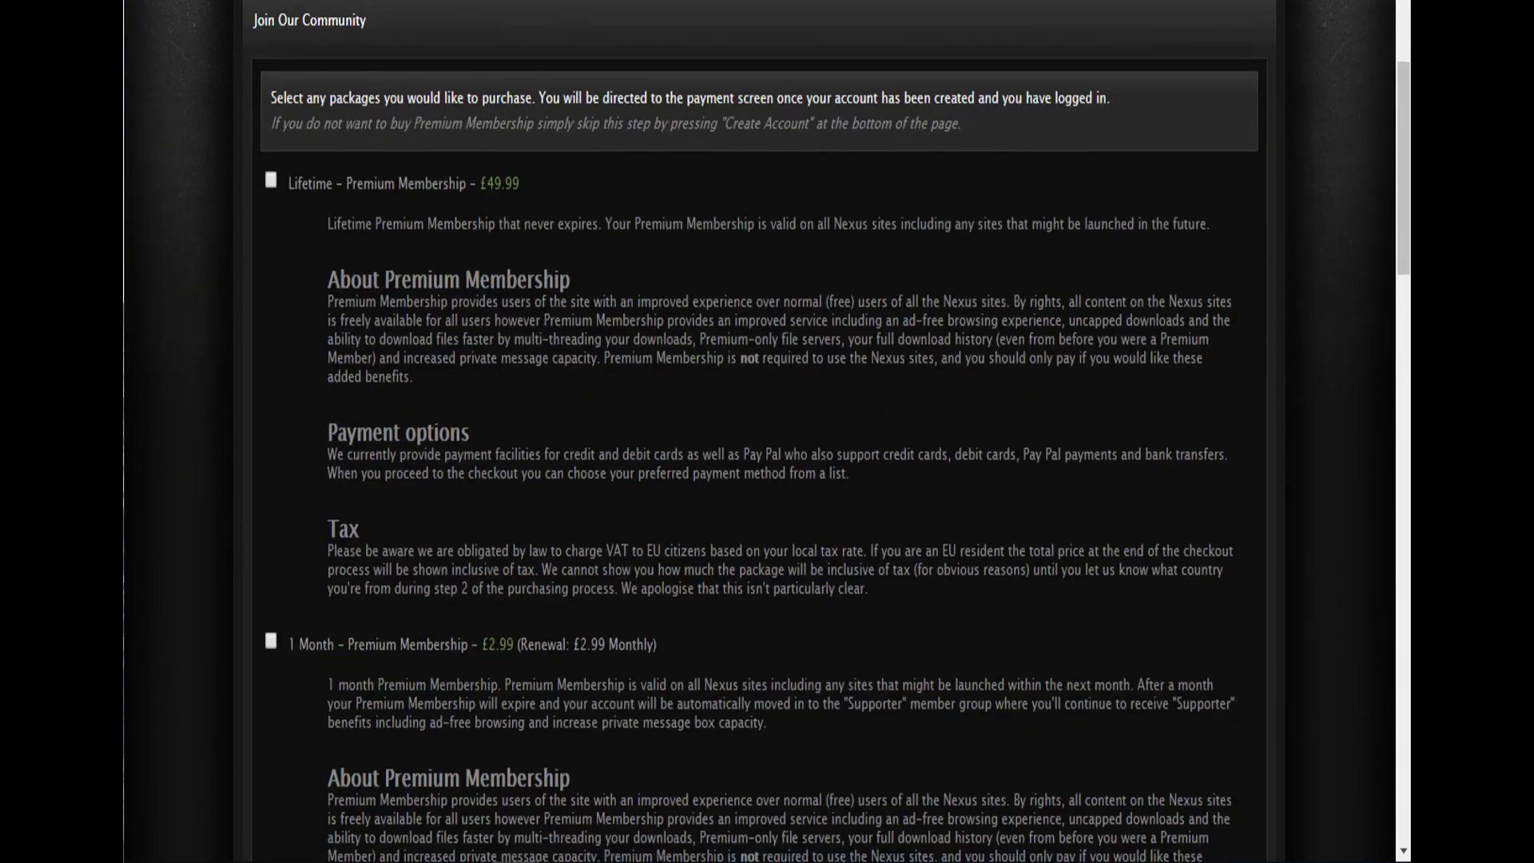
scroll(759, 735, down, 20)
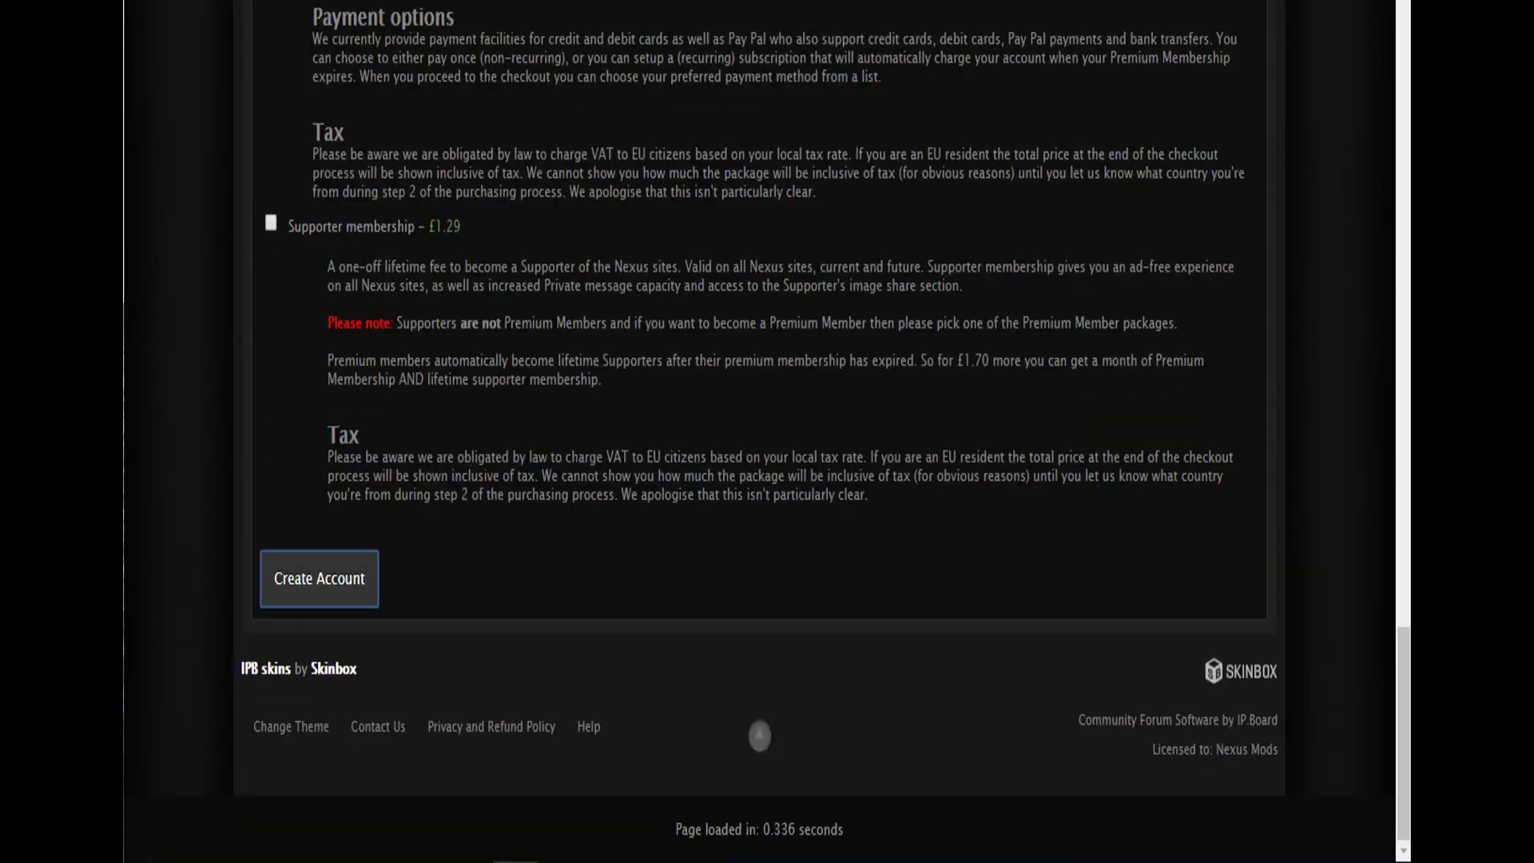
key(Return)
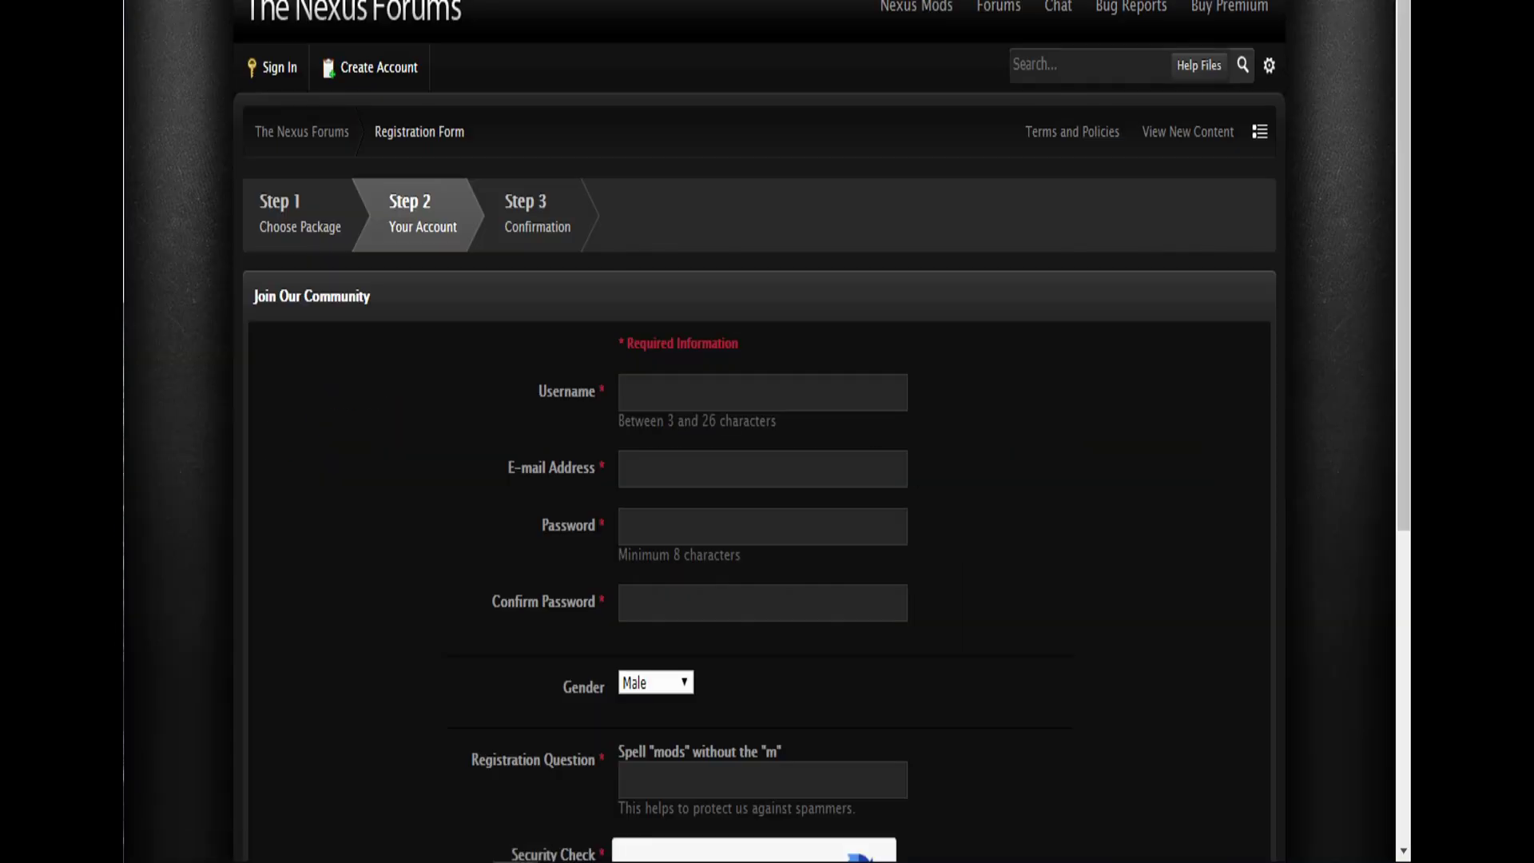
- Enter the account username and details, submit the form, and select the validation e-mail address
click(625, 393)
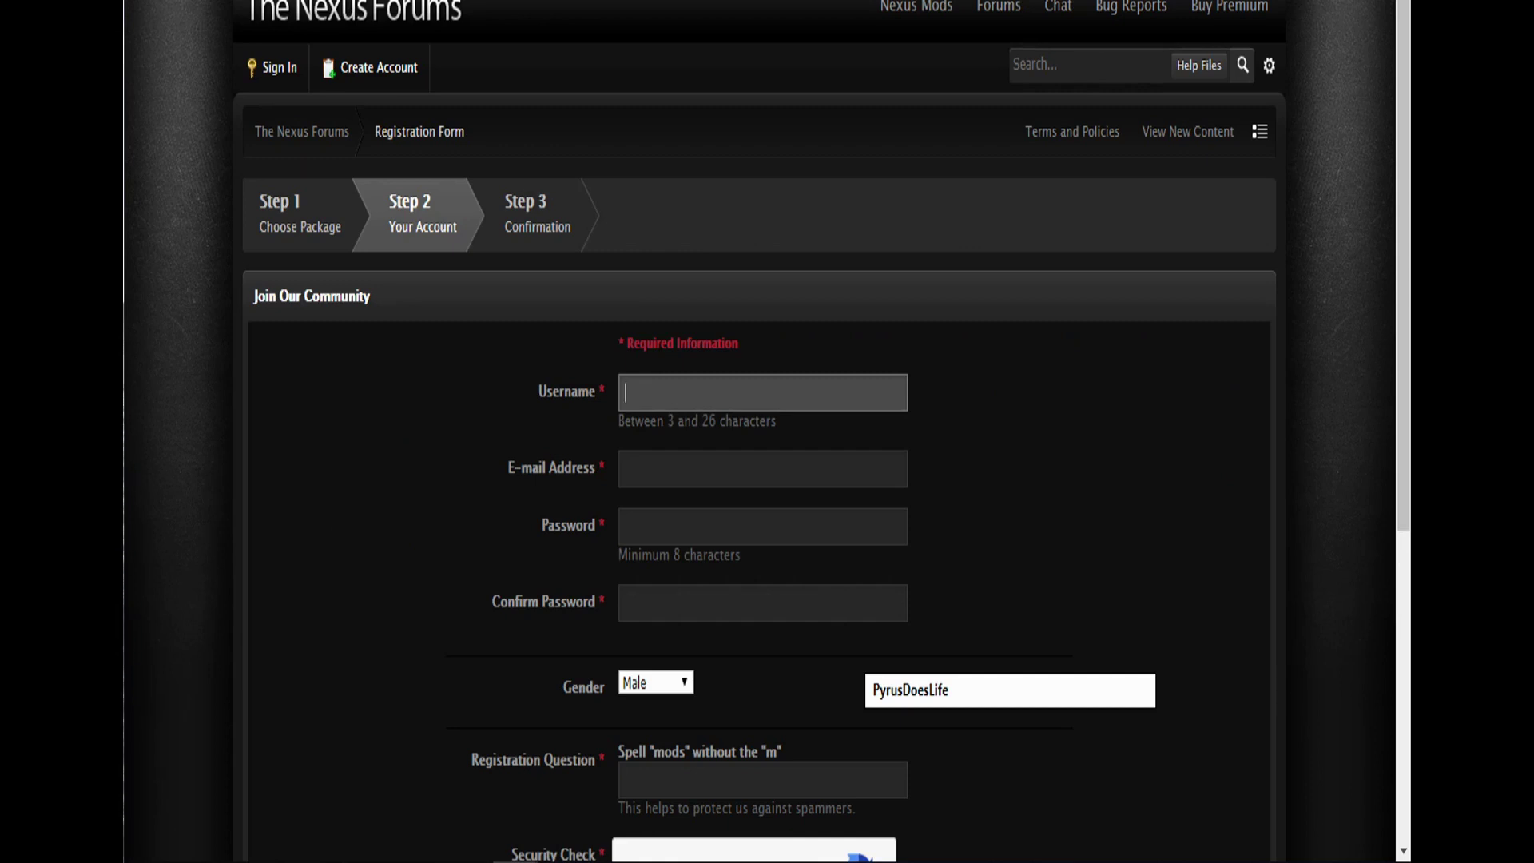
text(bobbyboy)
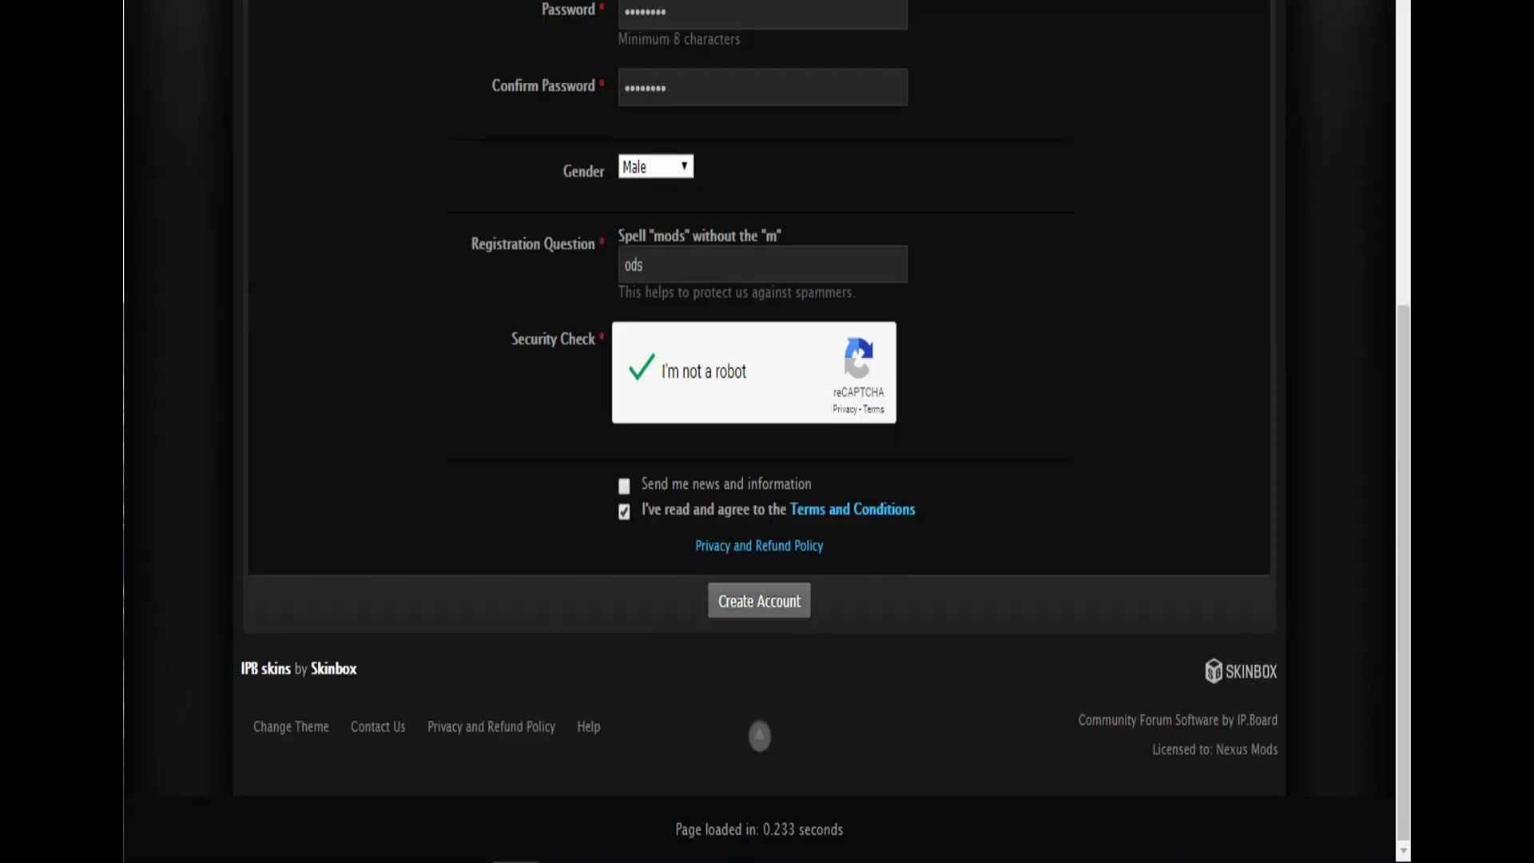
scroll(759, 431, up, 3)
scroll(759, 432, down, 3)
click(759, 600)
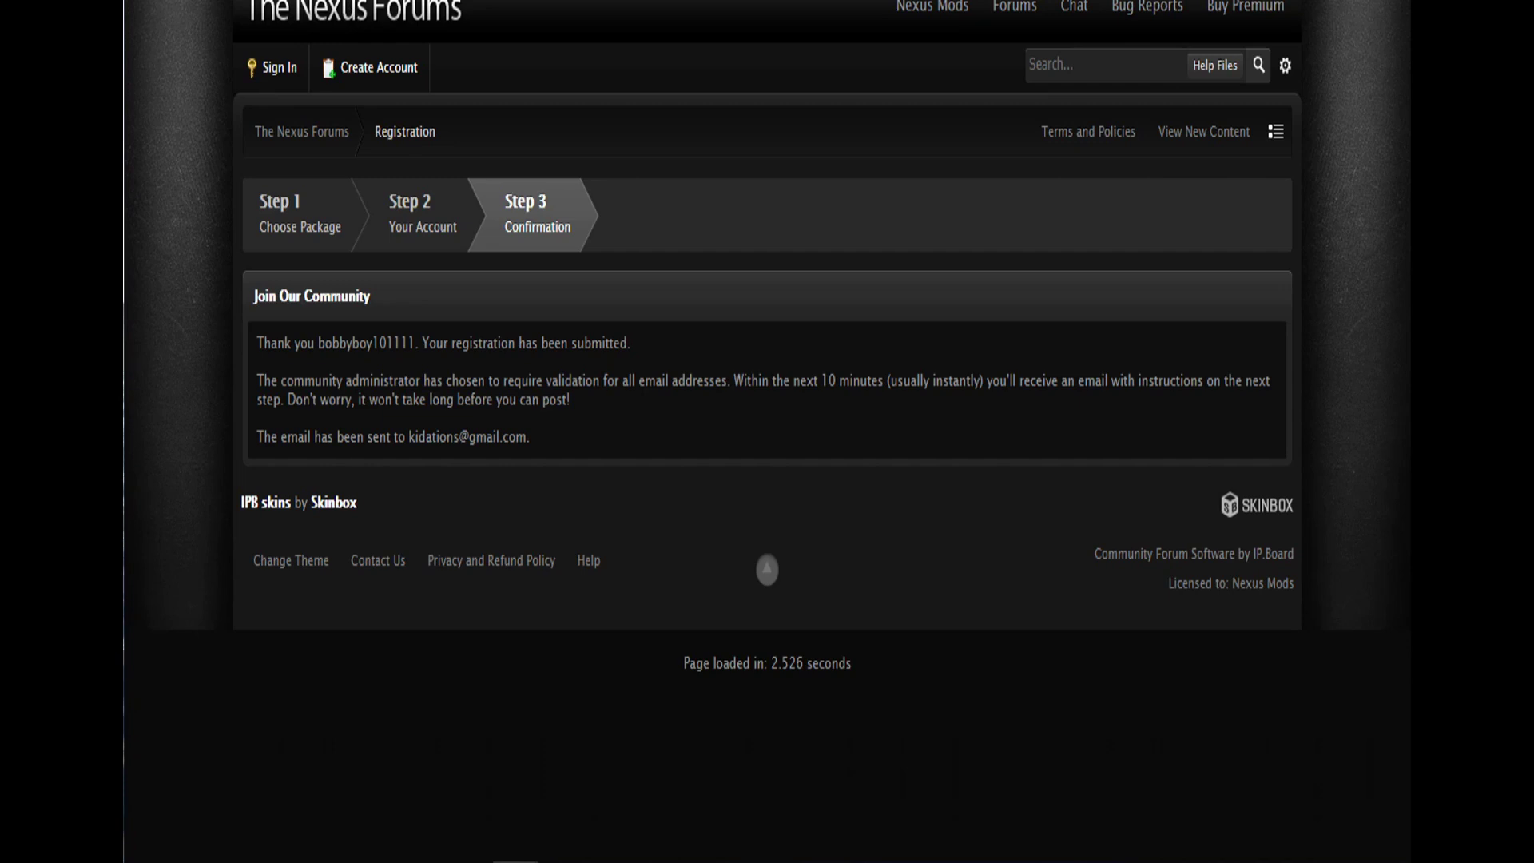
drag(530, 437, 415, 437)
- Open the 'New Registration at The Nexus Forums' e-mail and scroll to its validation link
click(415, 437)
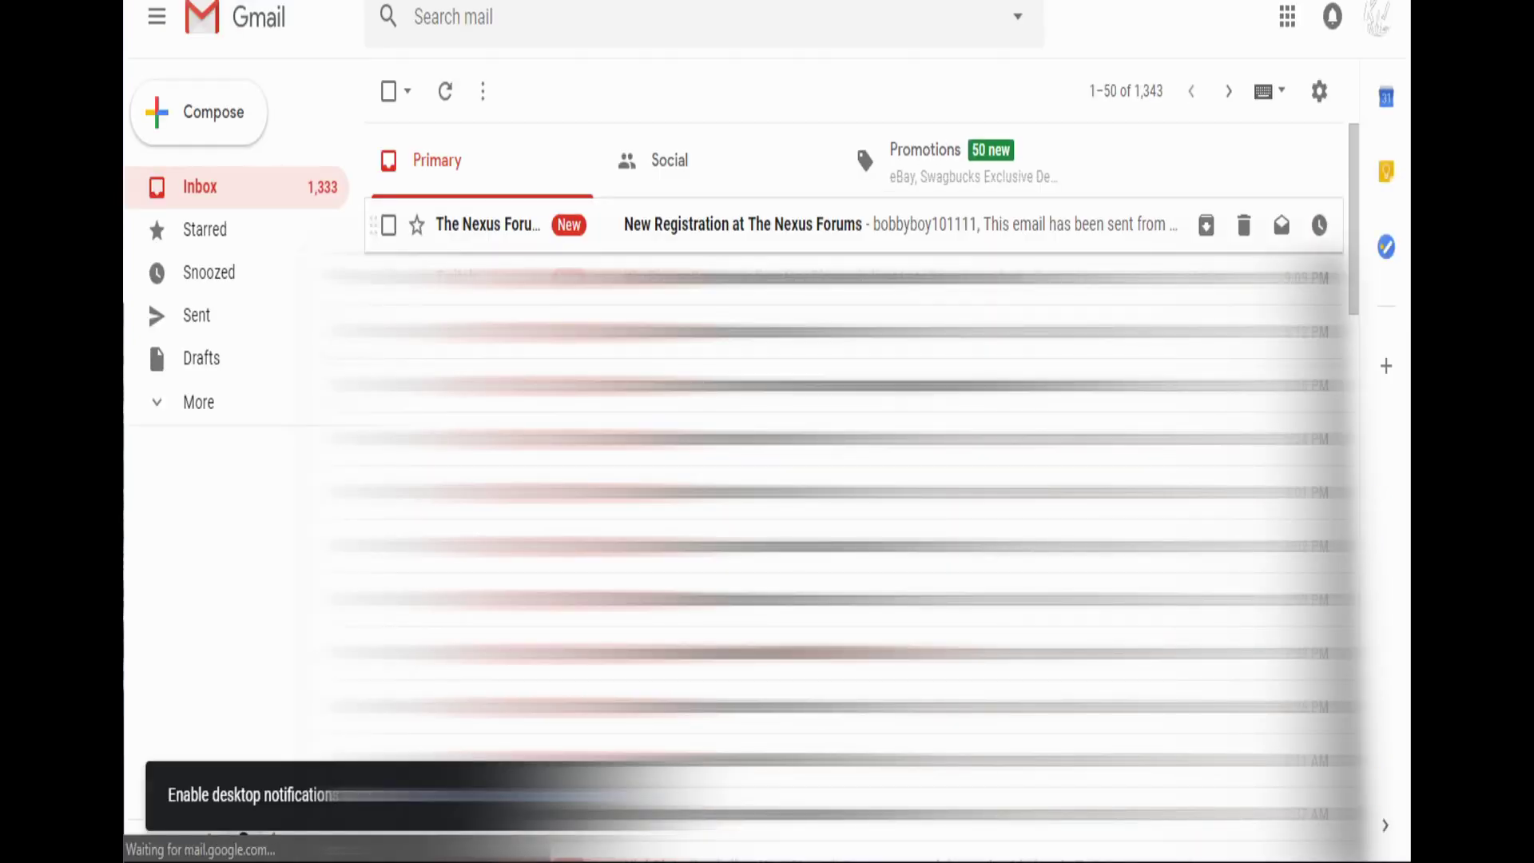
click(750, 232)
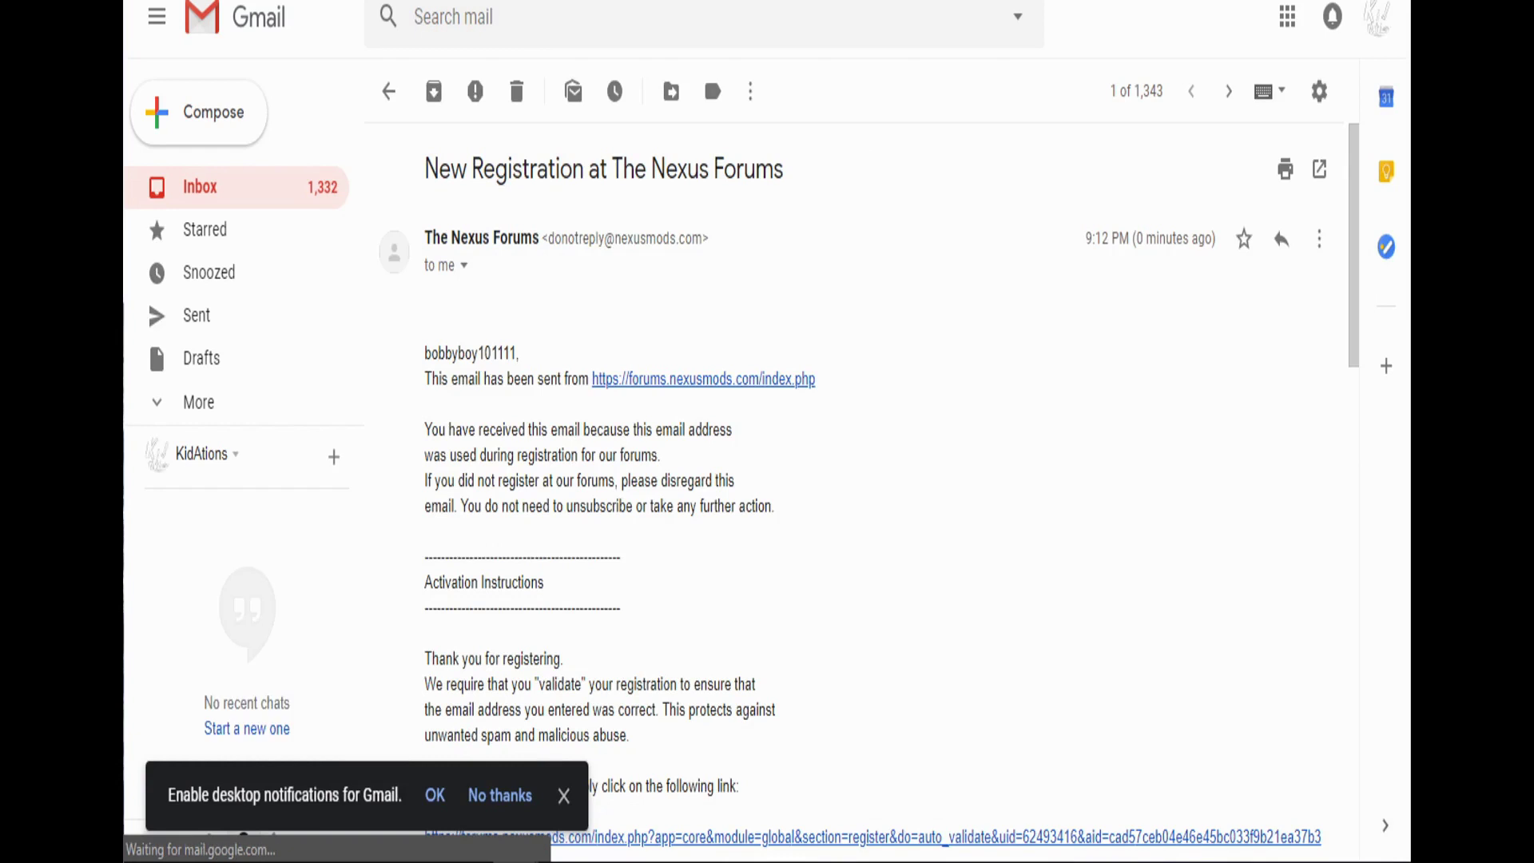
scroll(871, 479, down, 2)
scroll(871, 479, down, 5)
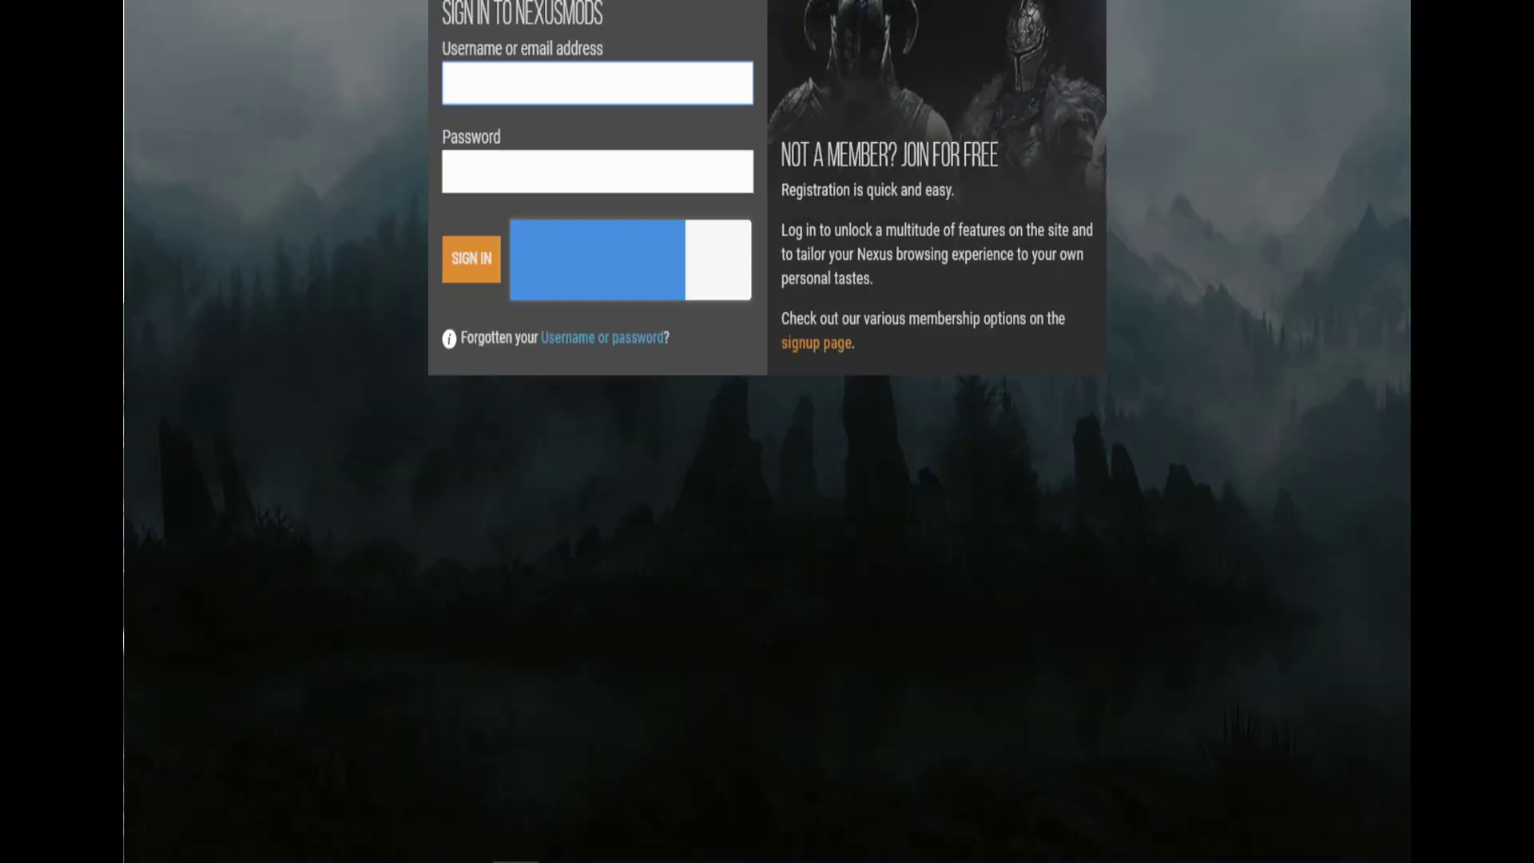
- Sign in to Nexus Mods with the new account's username and password
text(bobbyboy)
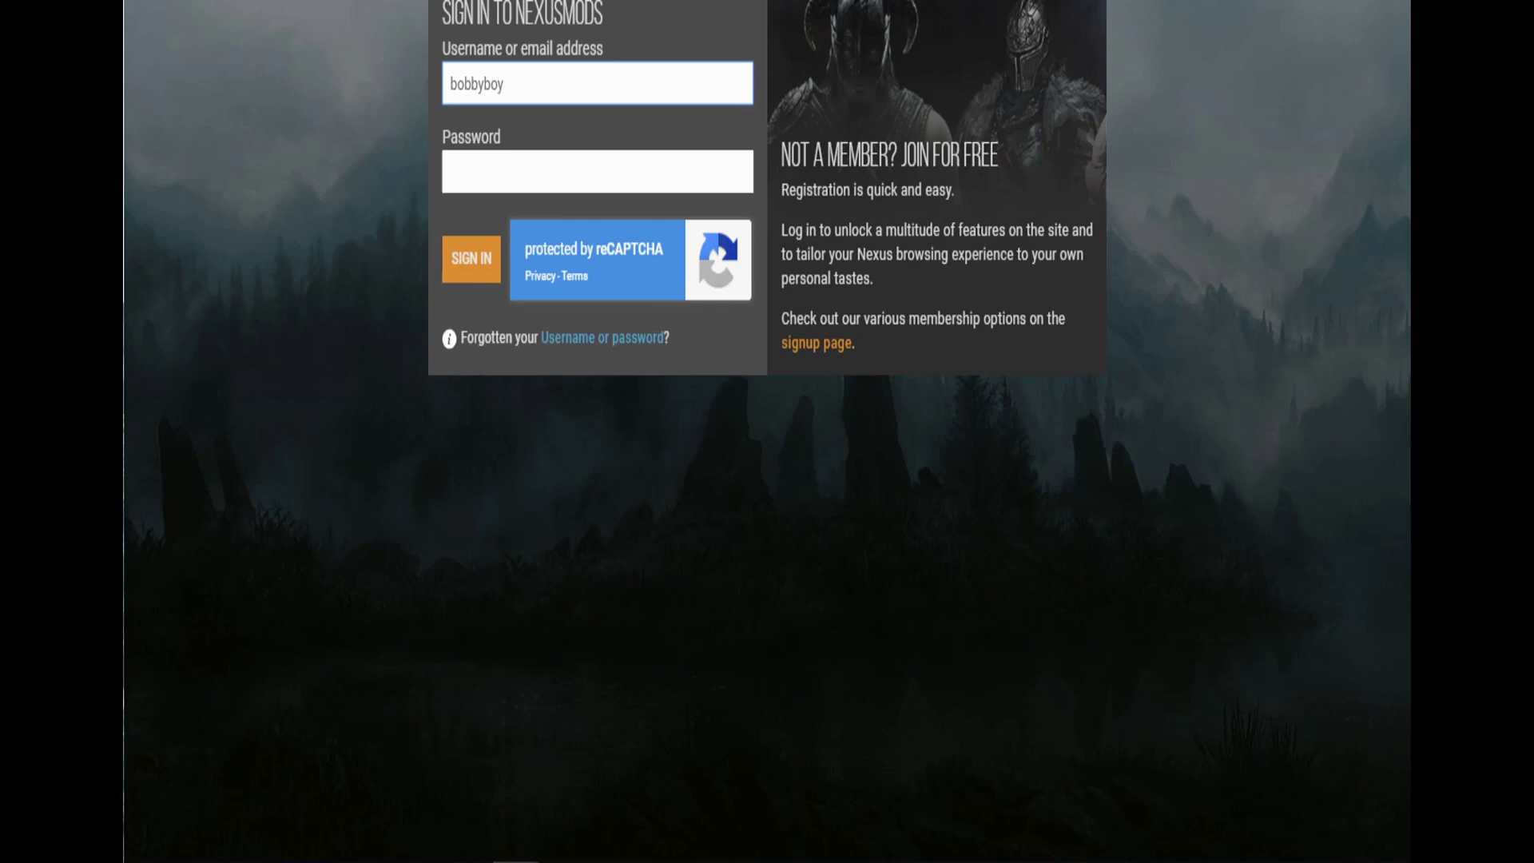
text(101111)
key(Tab)
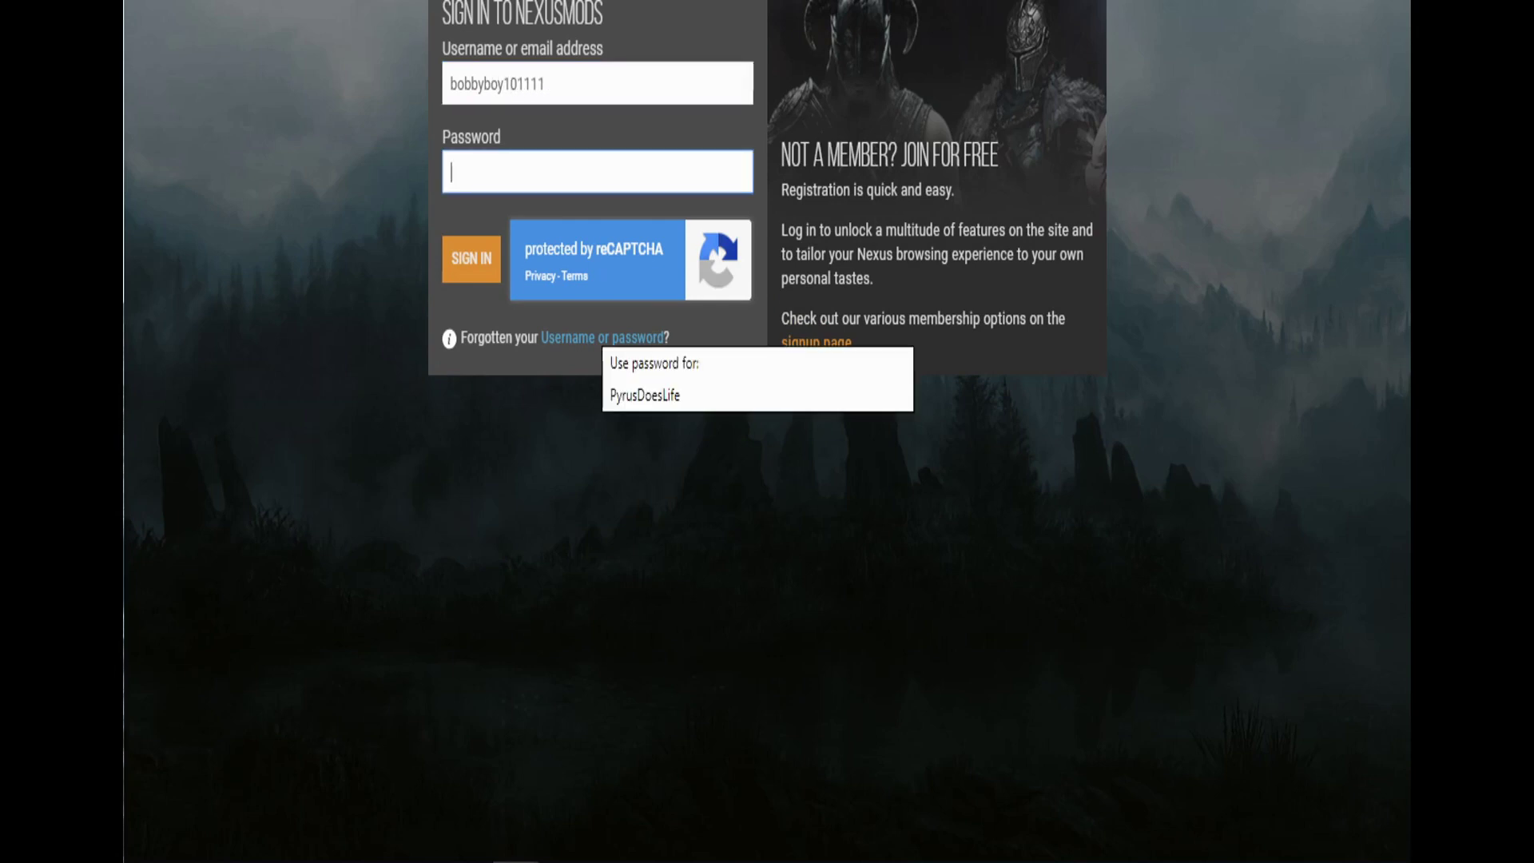
text(********)
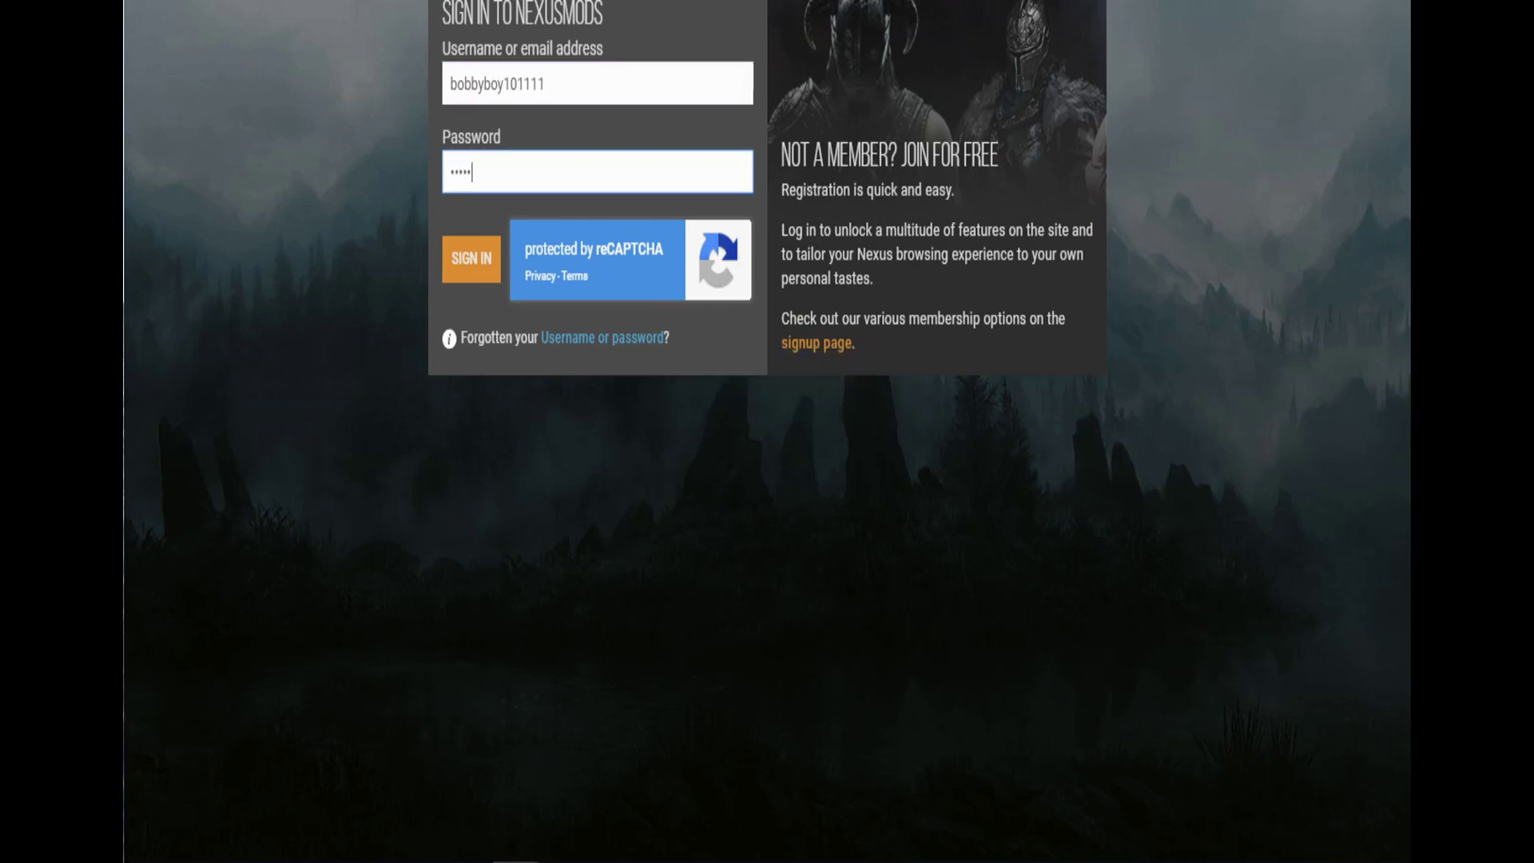
key(Return)
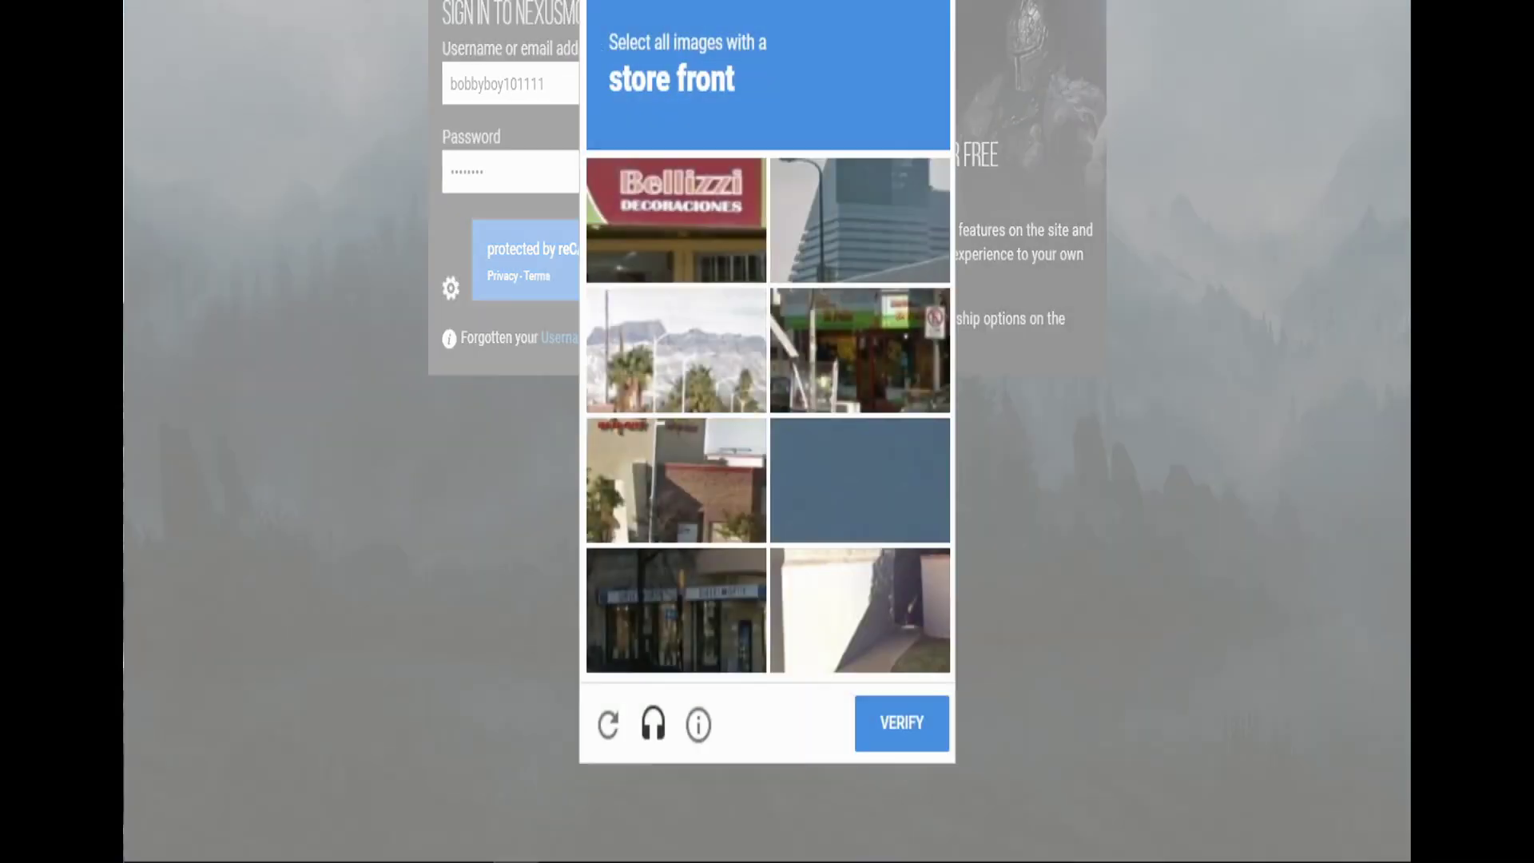
- Pass the reCAPTCHA by marking the four store-front images and verifying
click(676, 219)
click(860, 350)
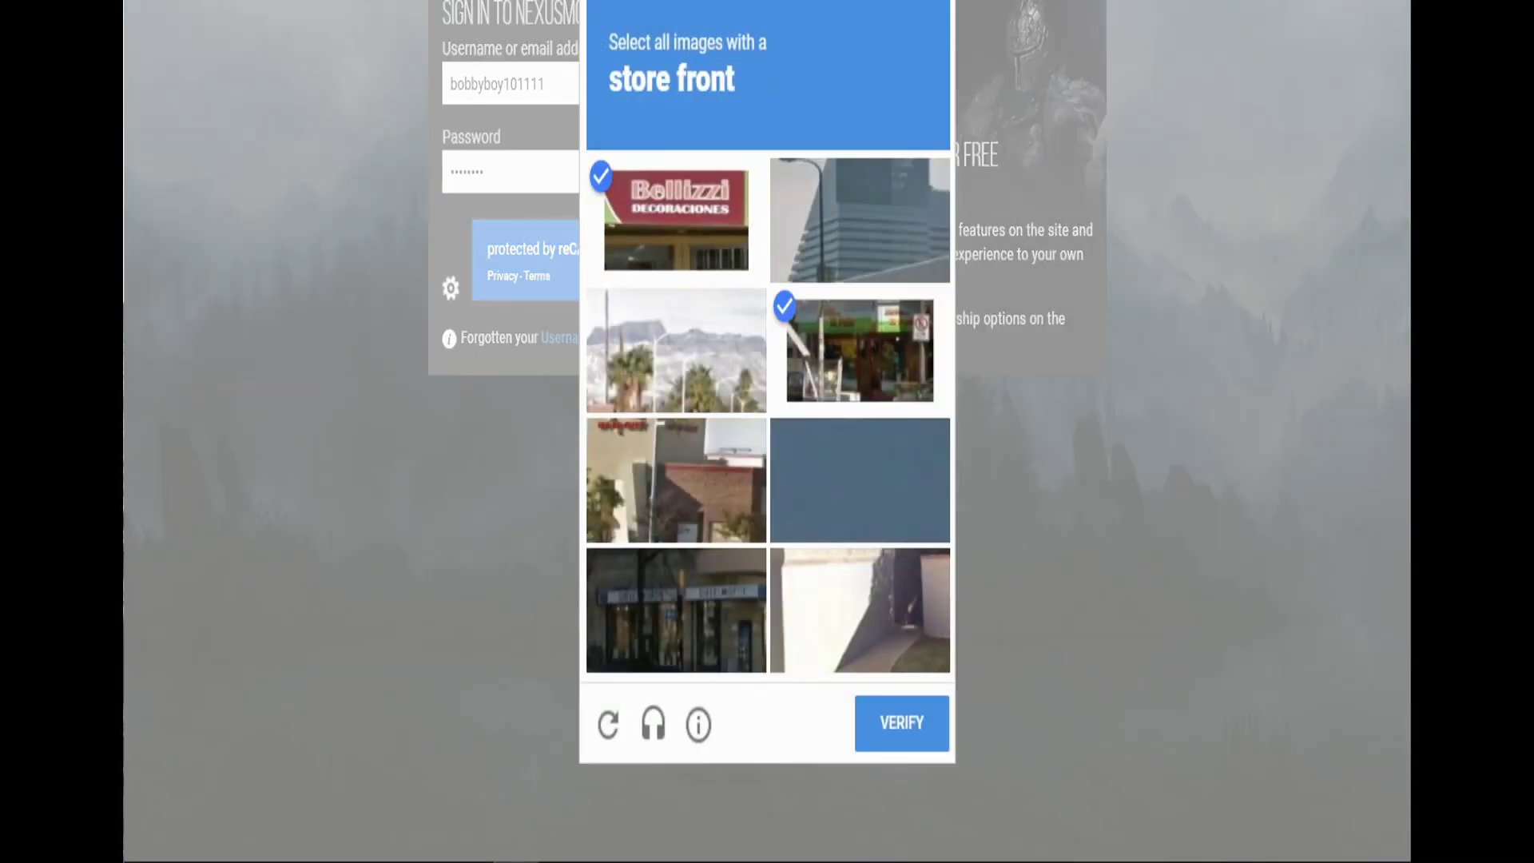
click(676, 480)
click(676, 609)
click(901, 722)
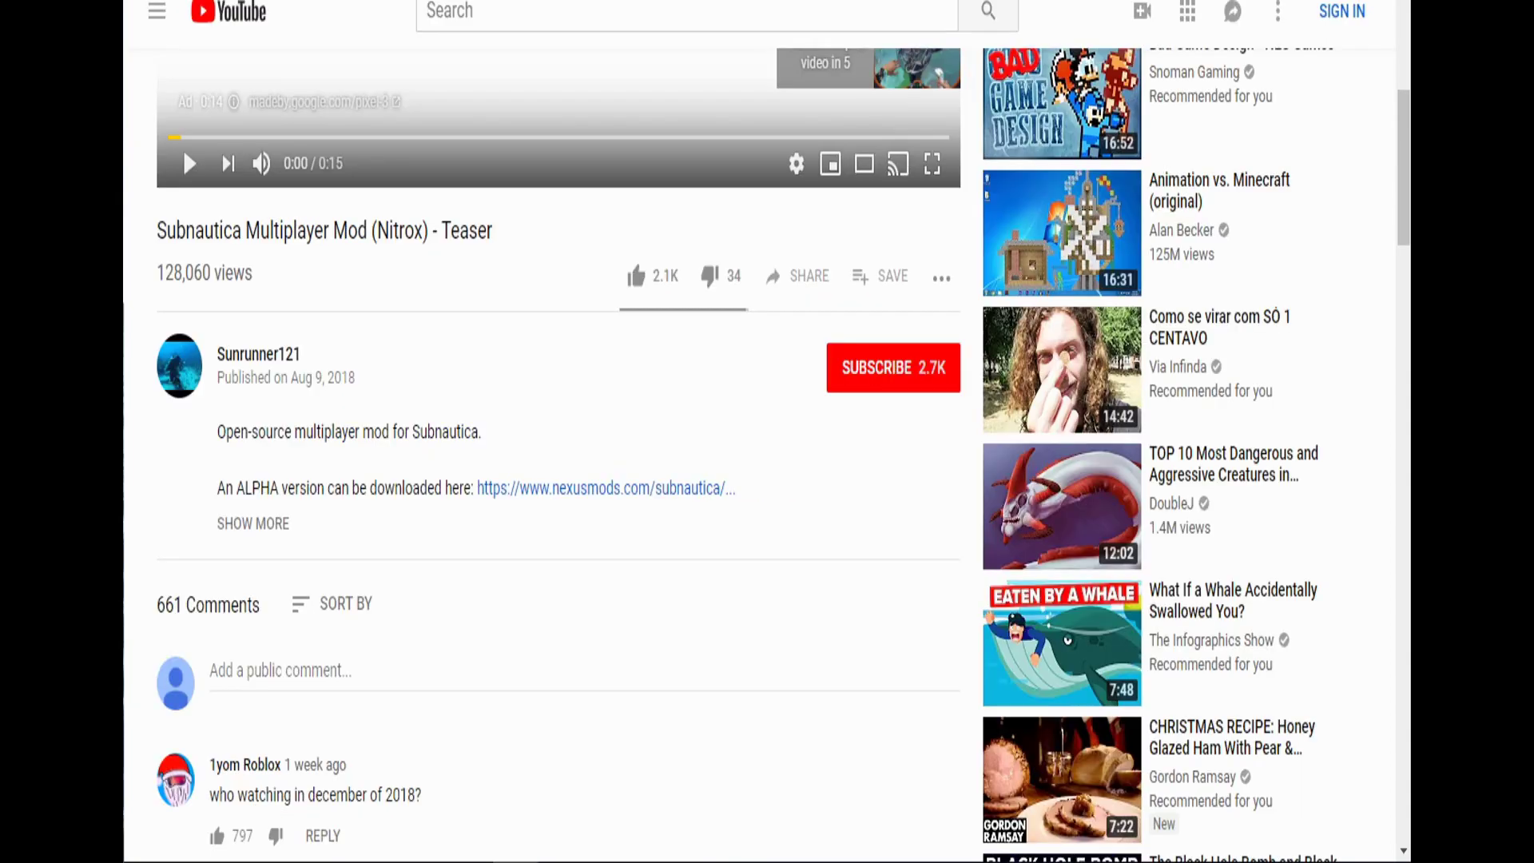
- Manually download the Nitrox 1.0.0.8 zip and open it maximized in WinRAR
click(607, 487)
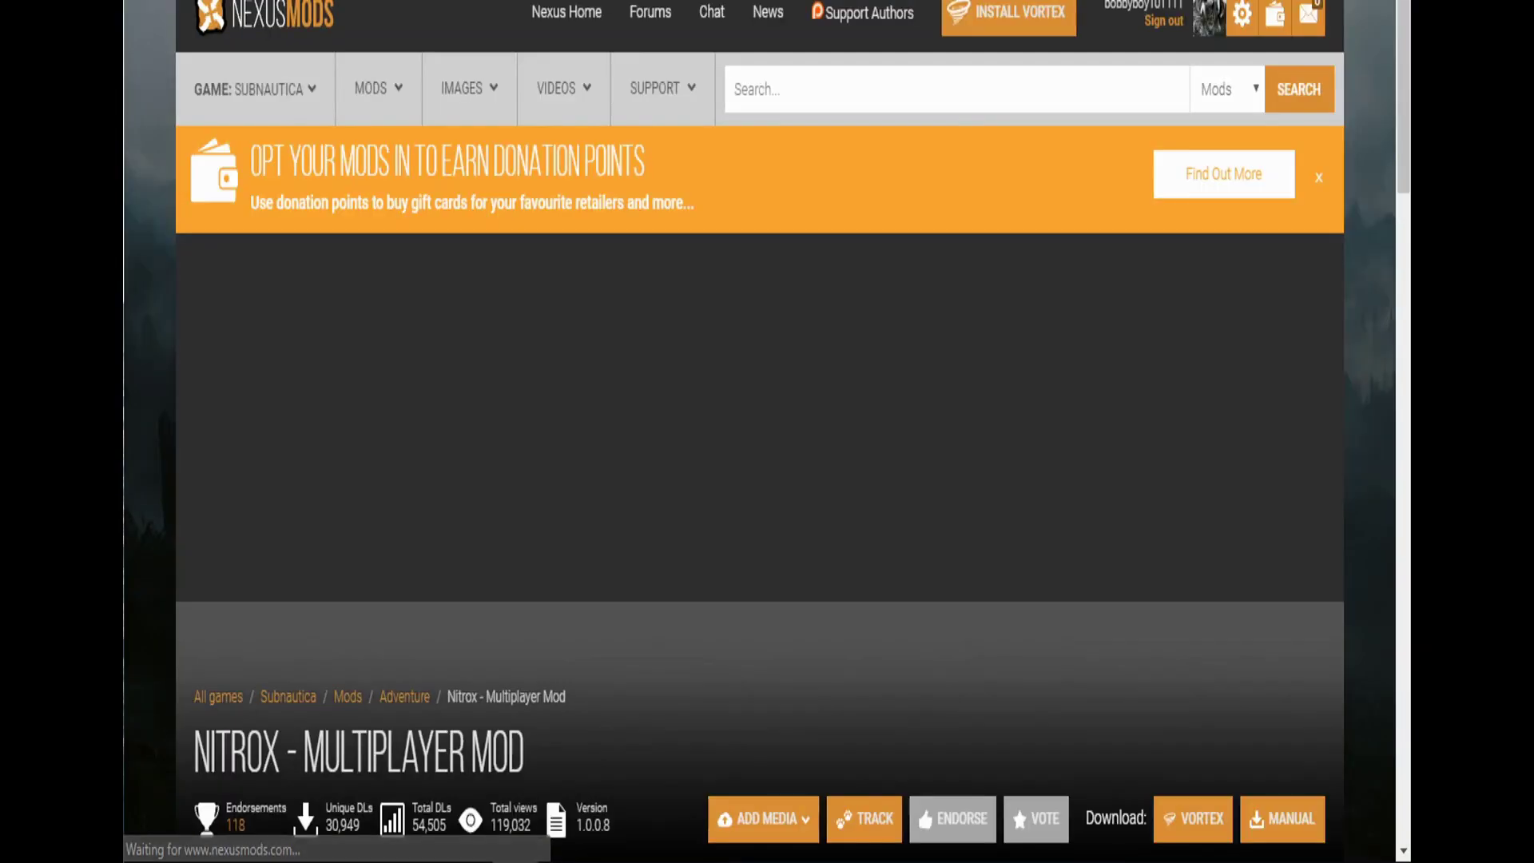
scroll(759, 431, down, 2)
scroll(758, 432, down, 2)
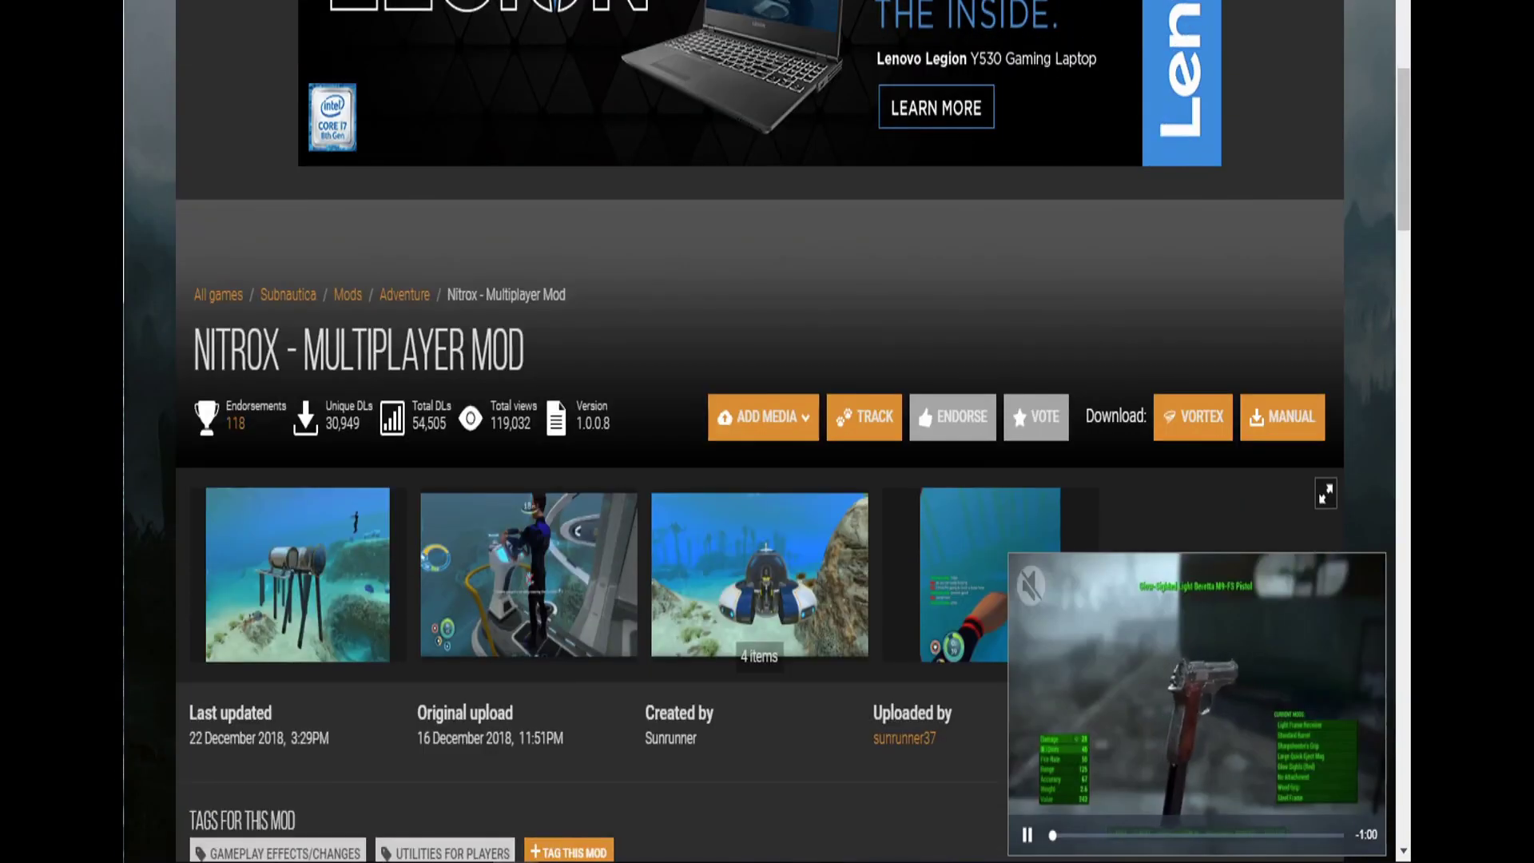
click(1283, 417)
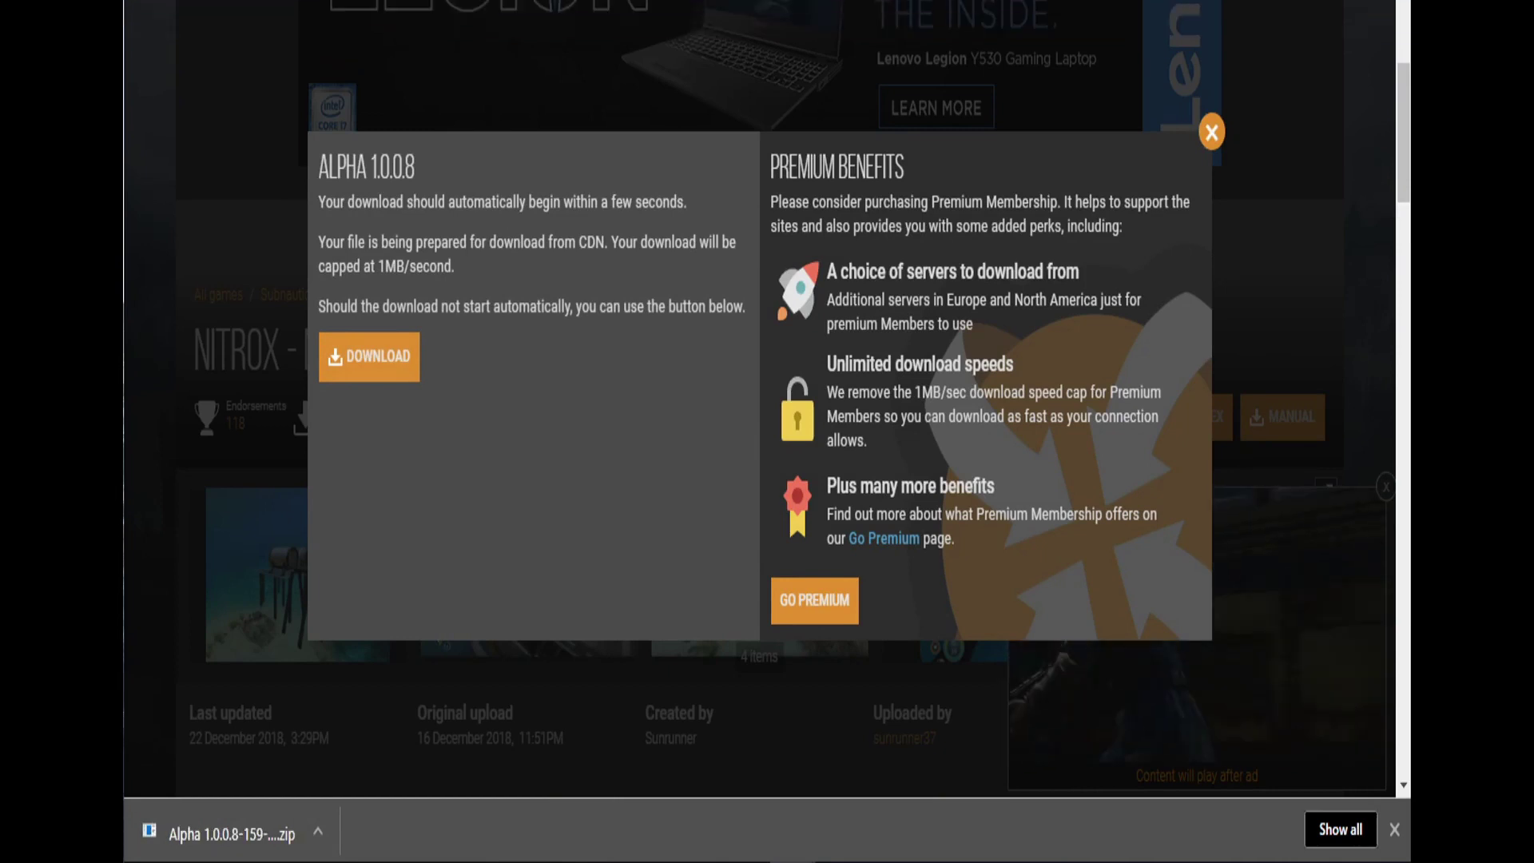
drag(631, 276, 857, 182)
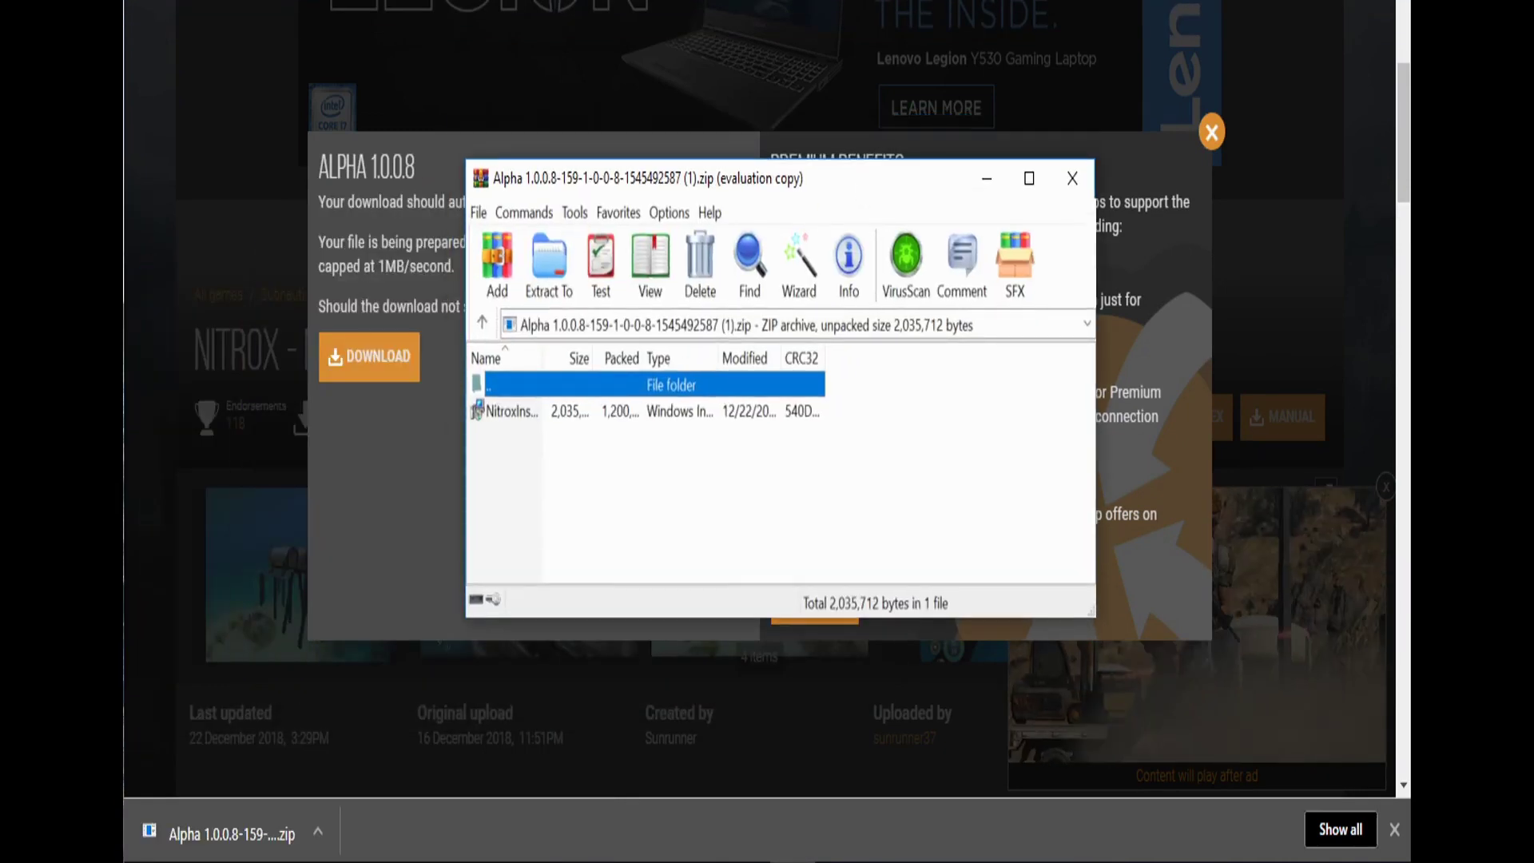
click(1029, 178)
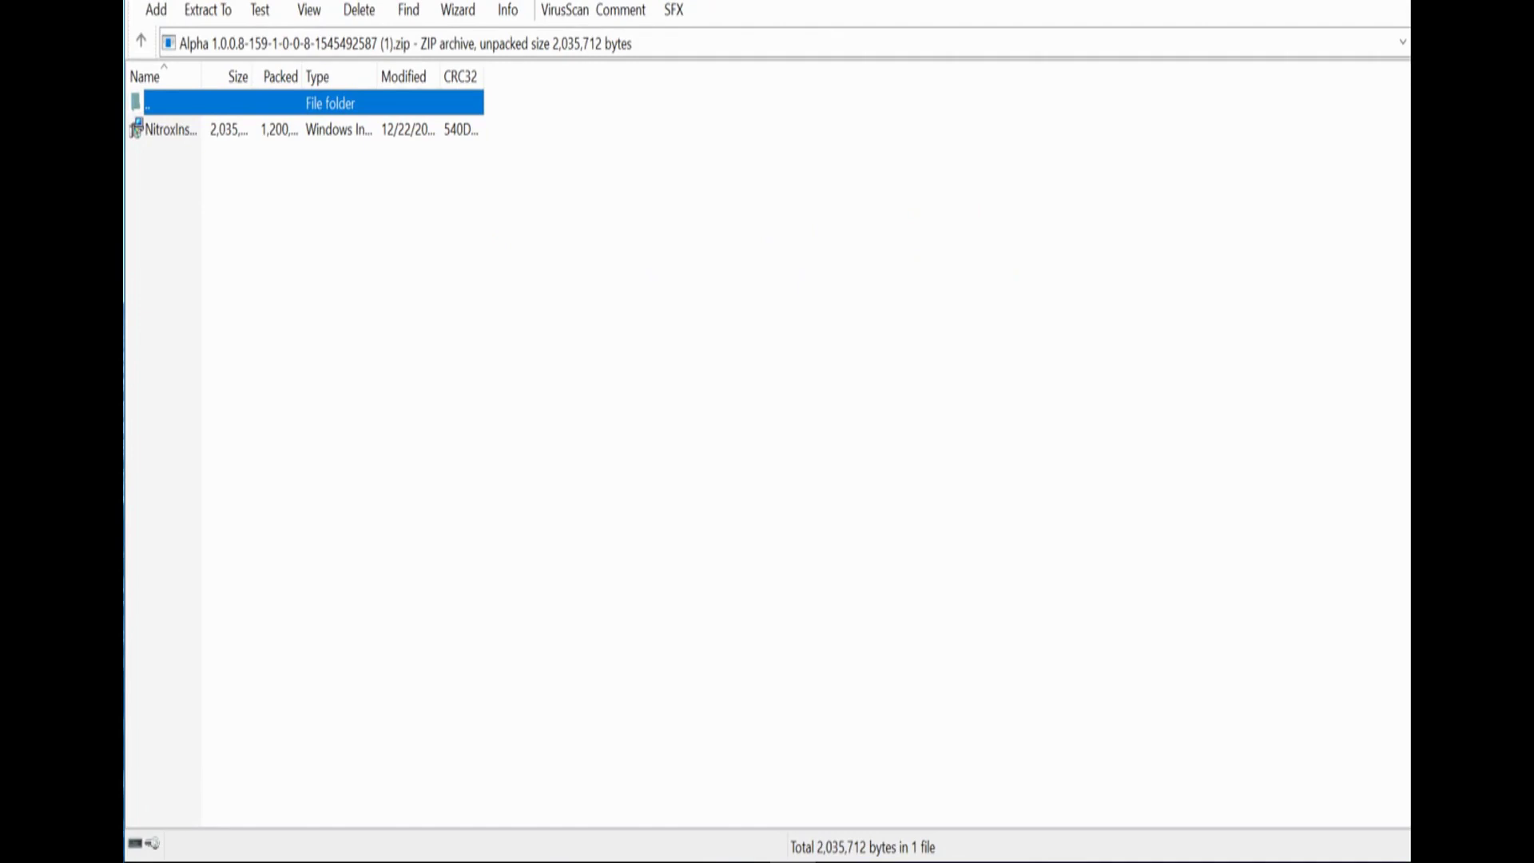
- Run NitroxInstaller from the archive and remove the existing Nitrox installation
double_click(171, 129)
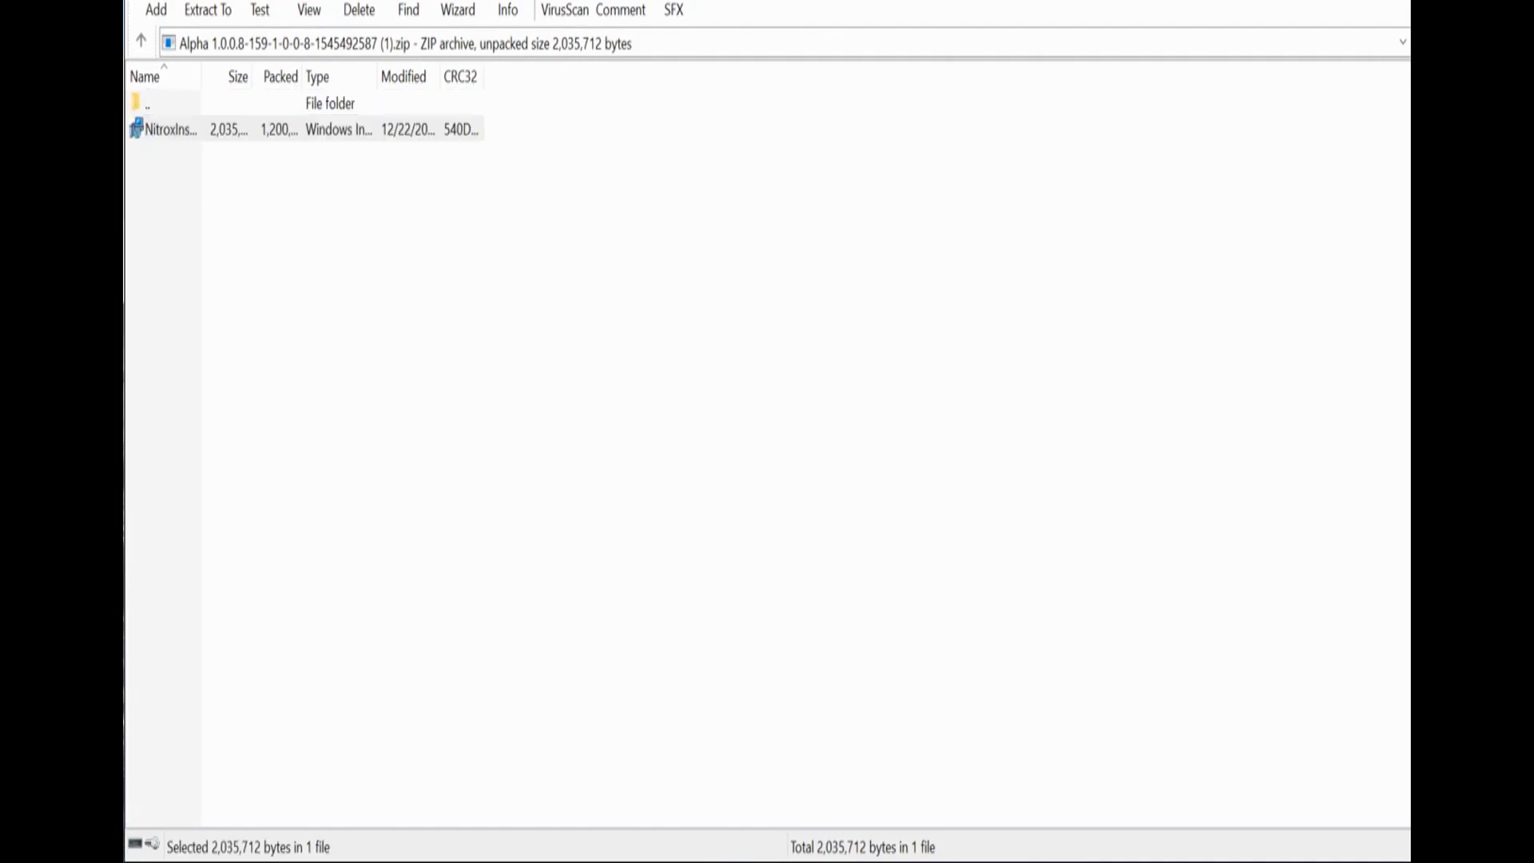
drag(493, 197, 761, 189)
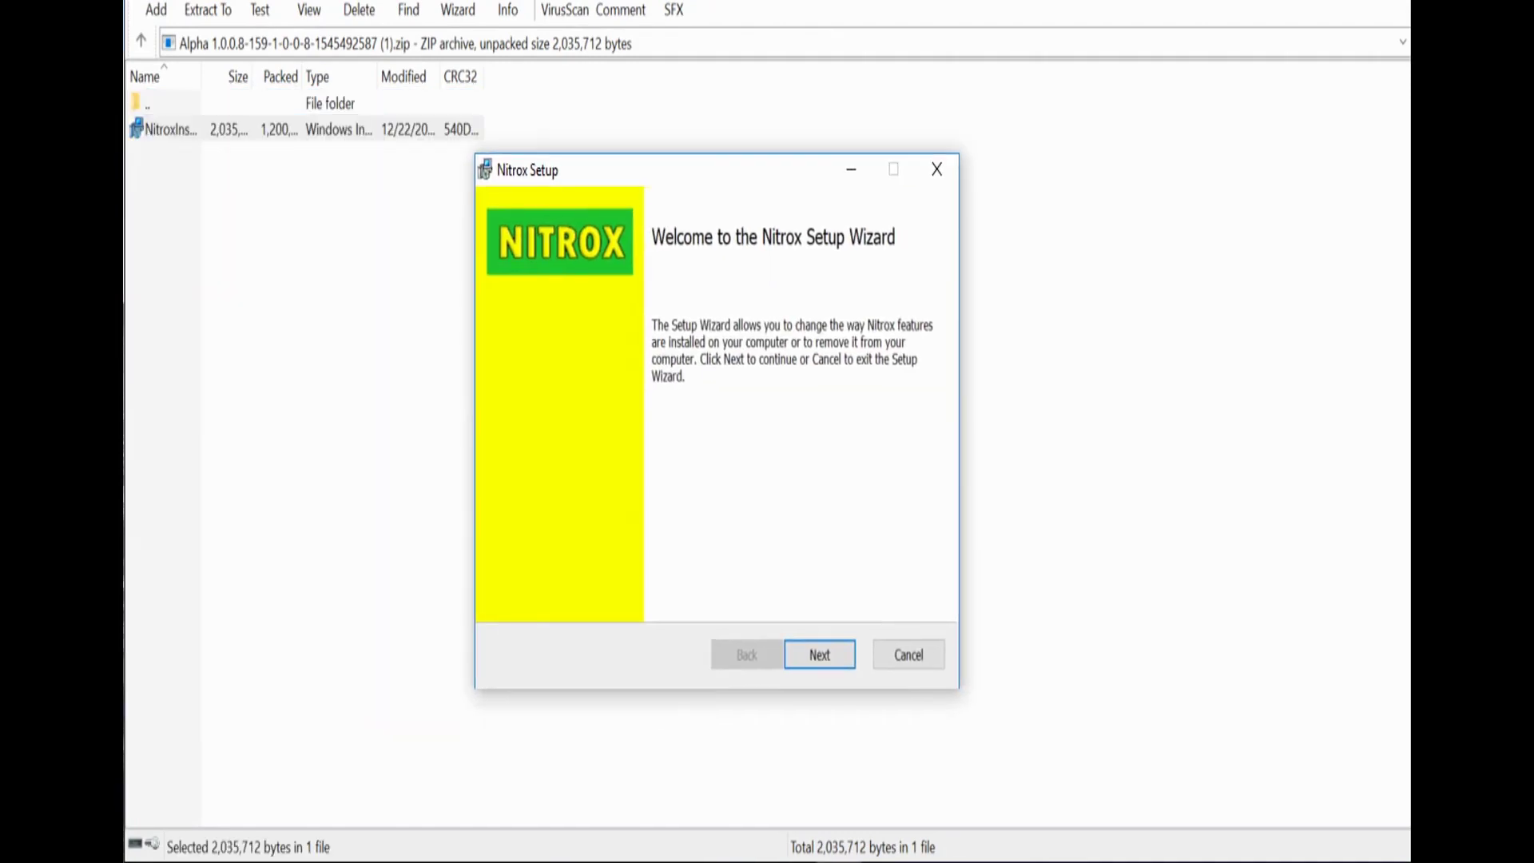
key(Return)
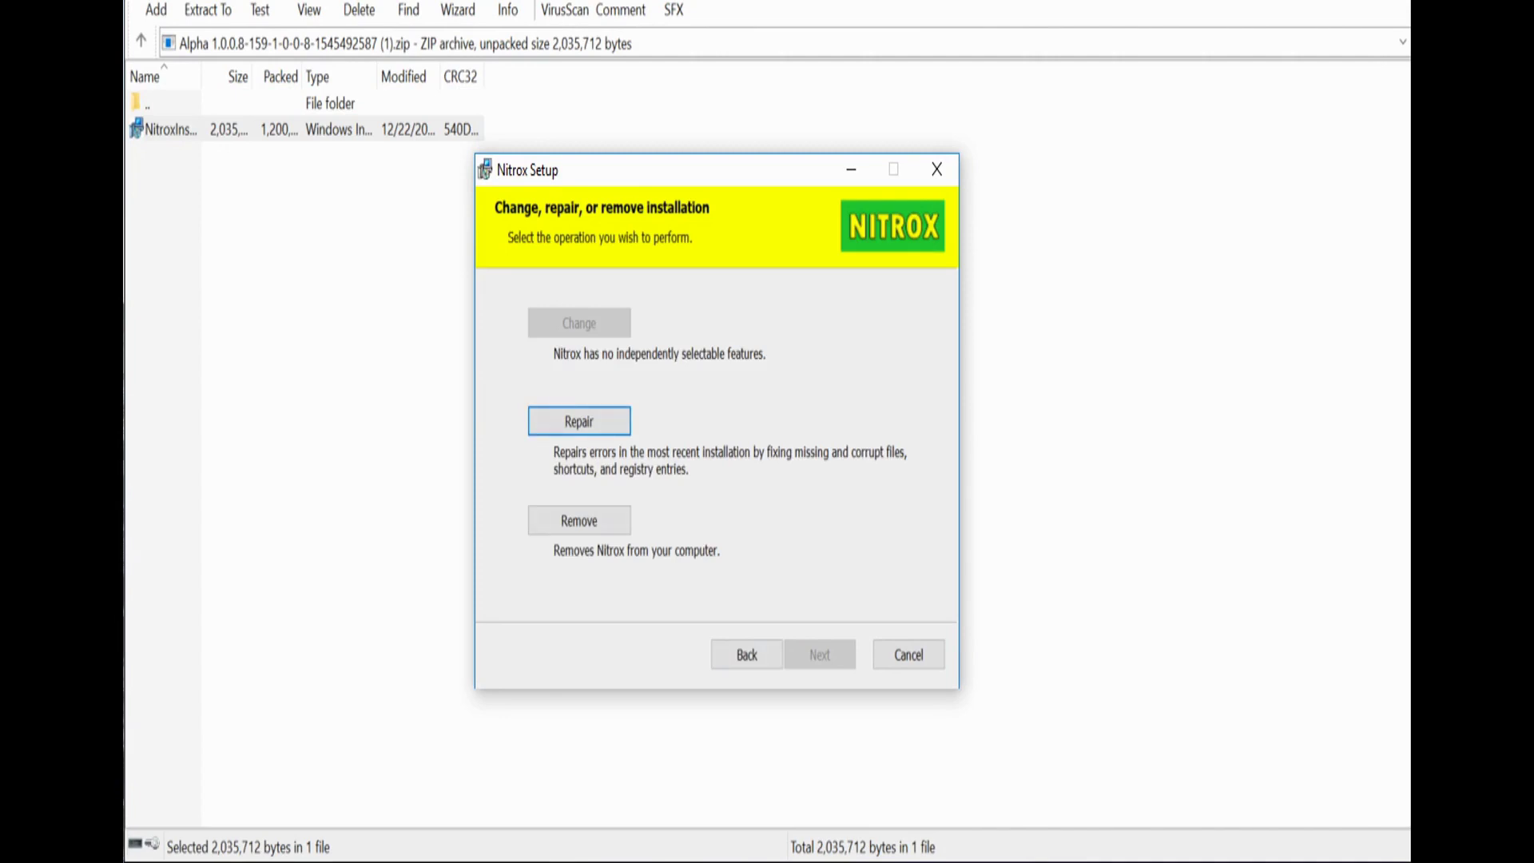
key(Tab)
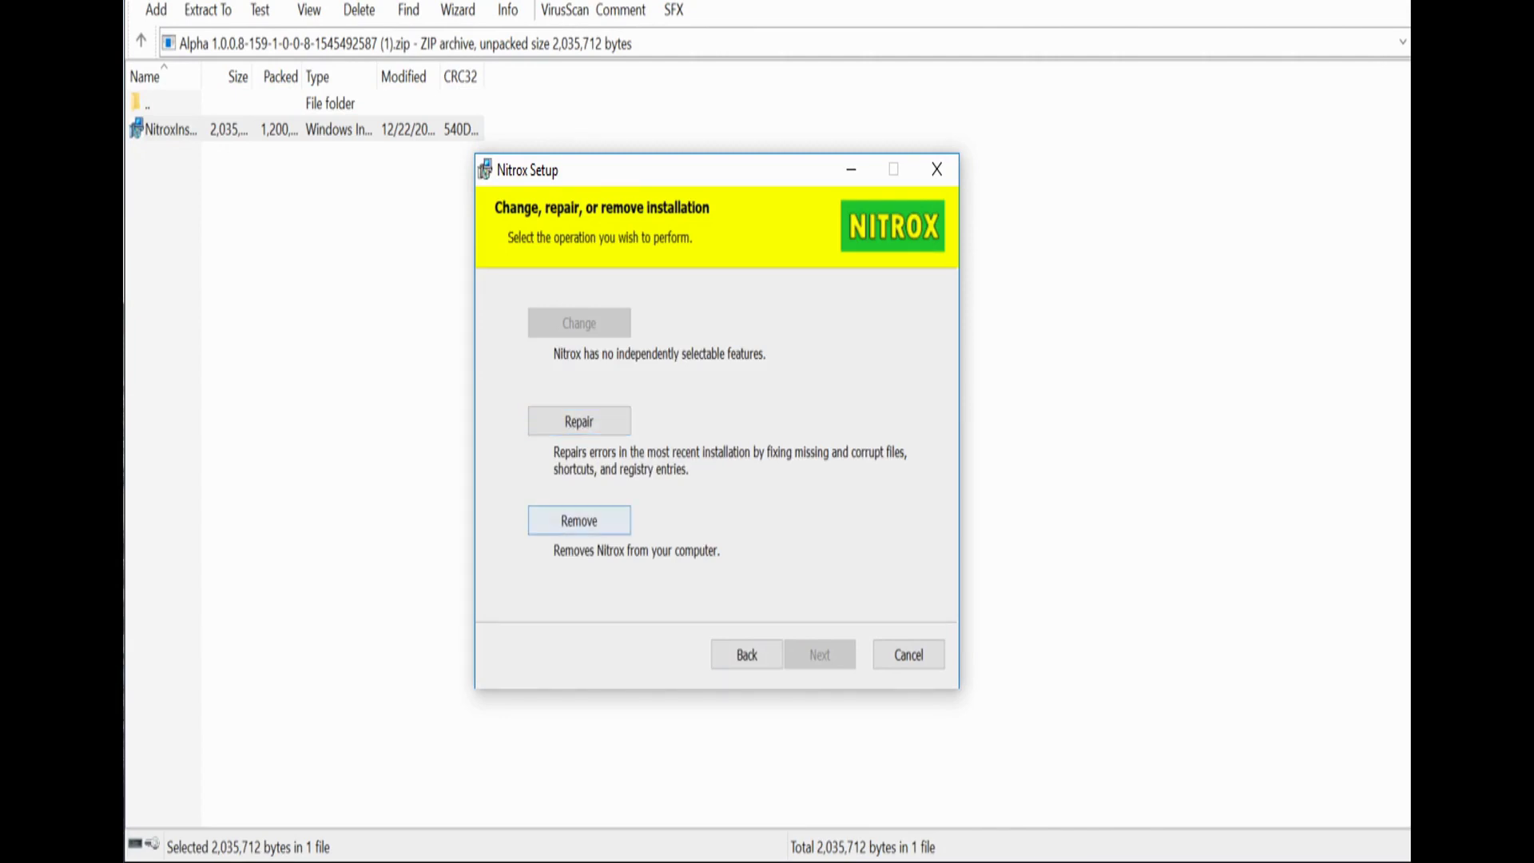
key(Return)
key(Return)
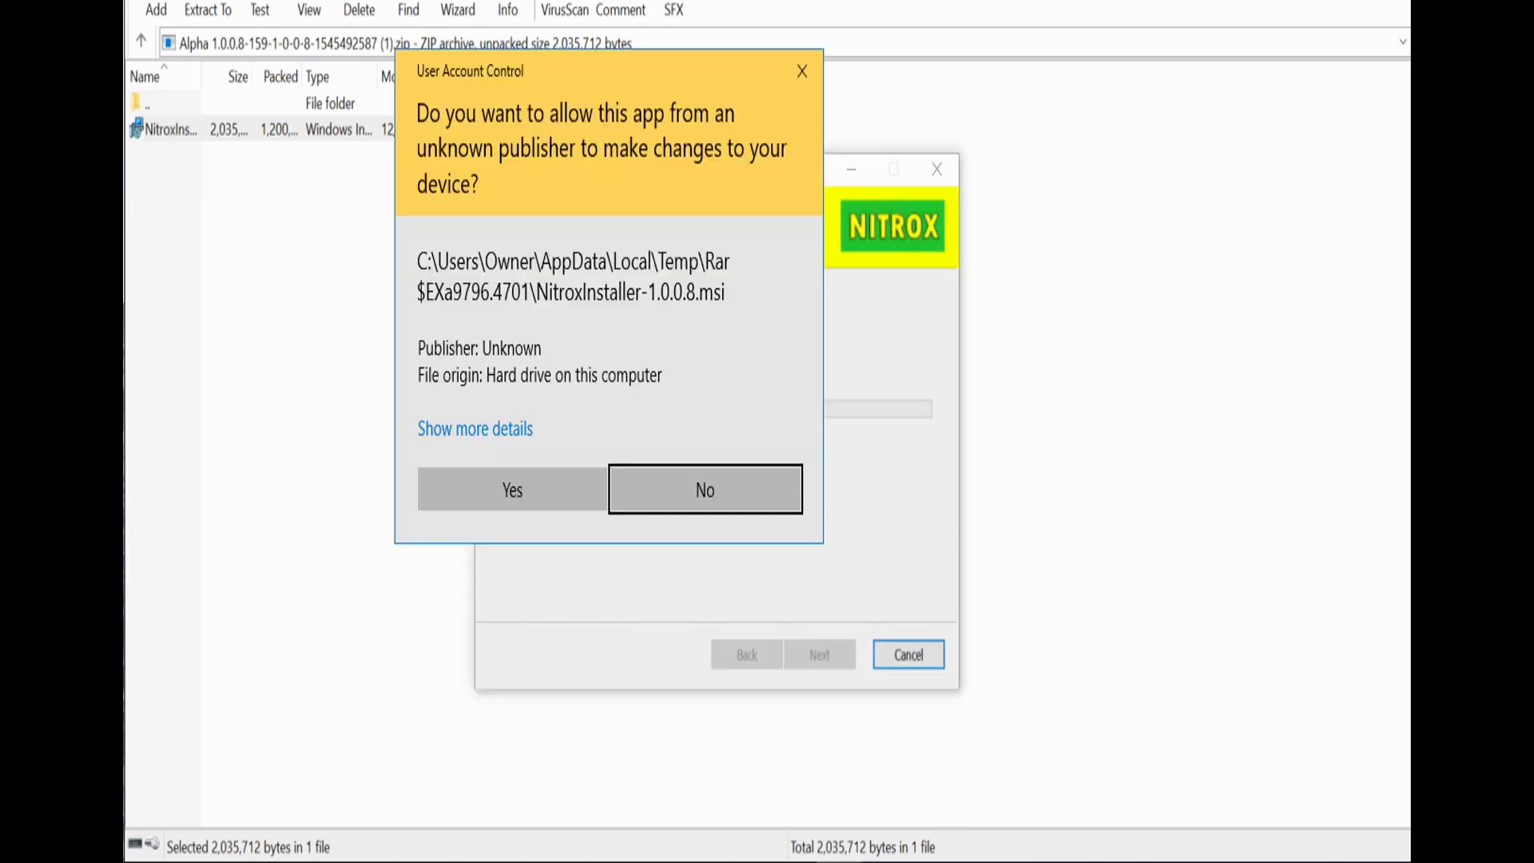
key(Return)
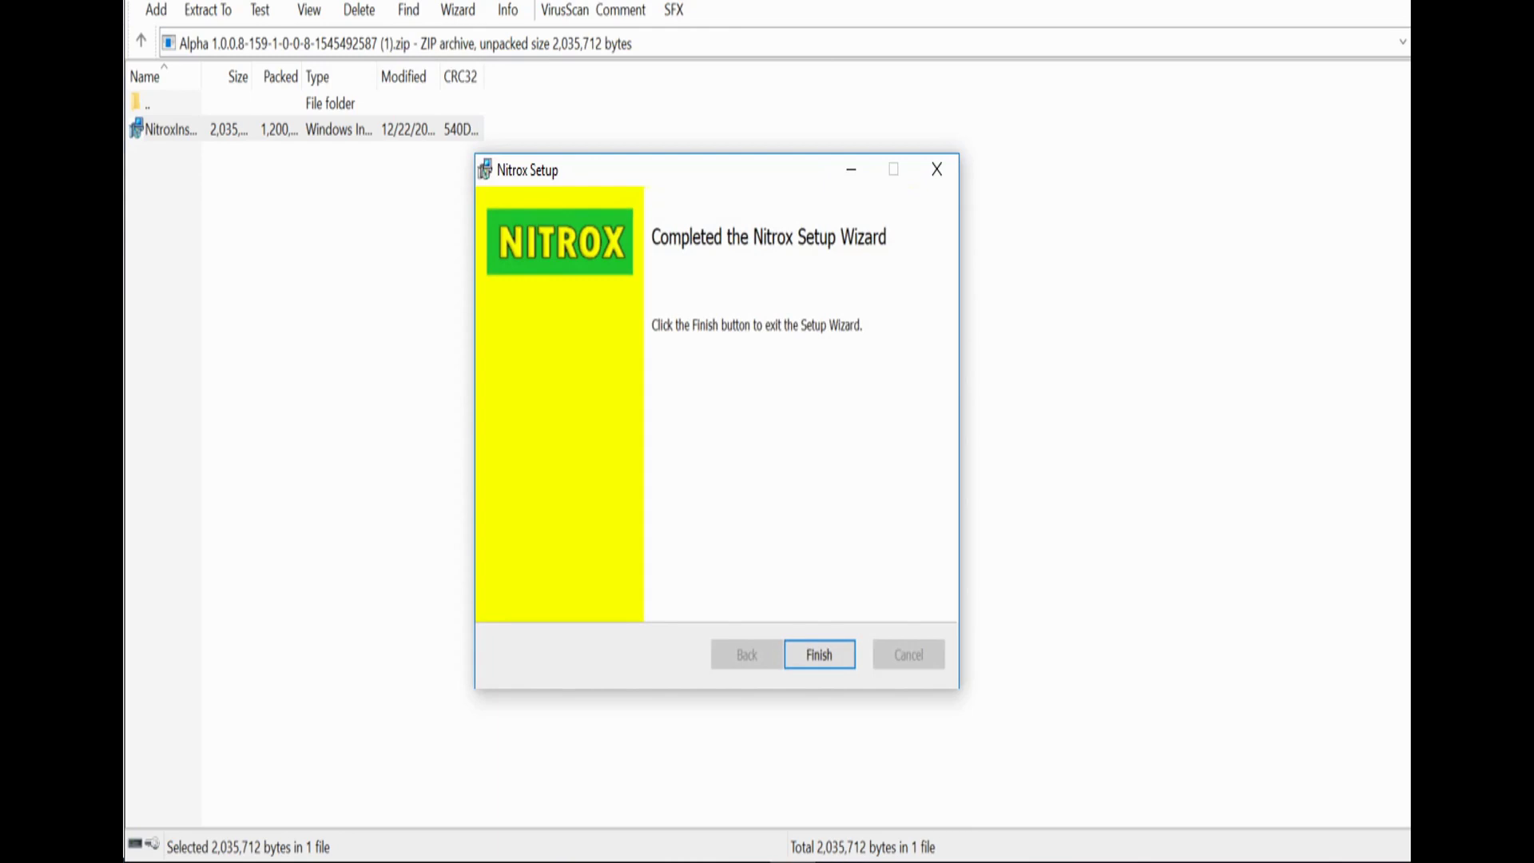
key(Return)
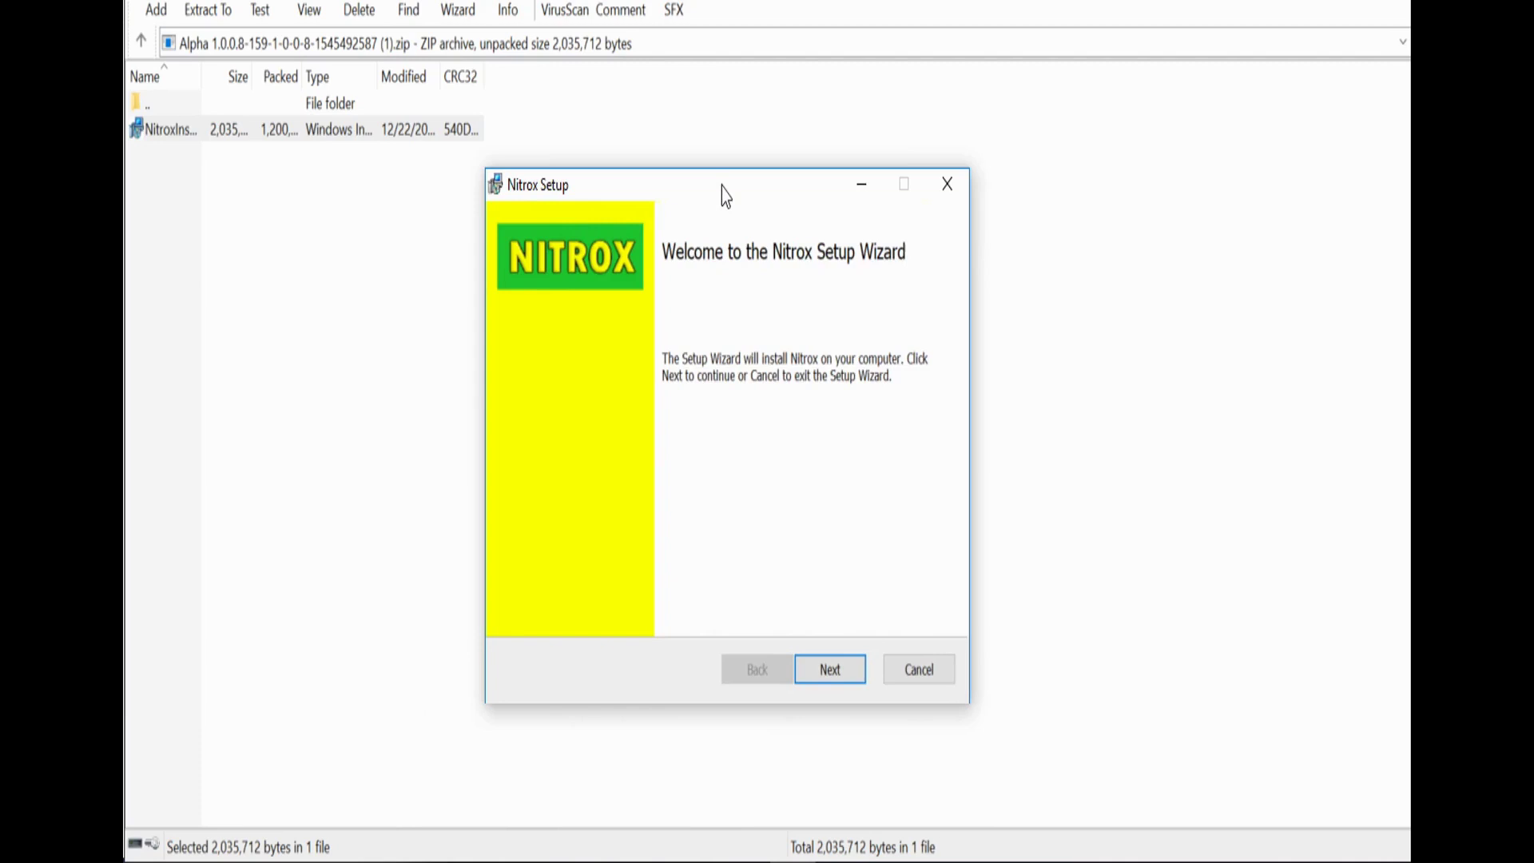
- Accept the Nitrox licence agreement and continue to the destination folder step
key(Return)
key(space)
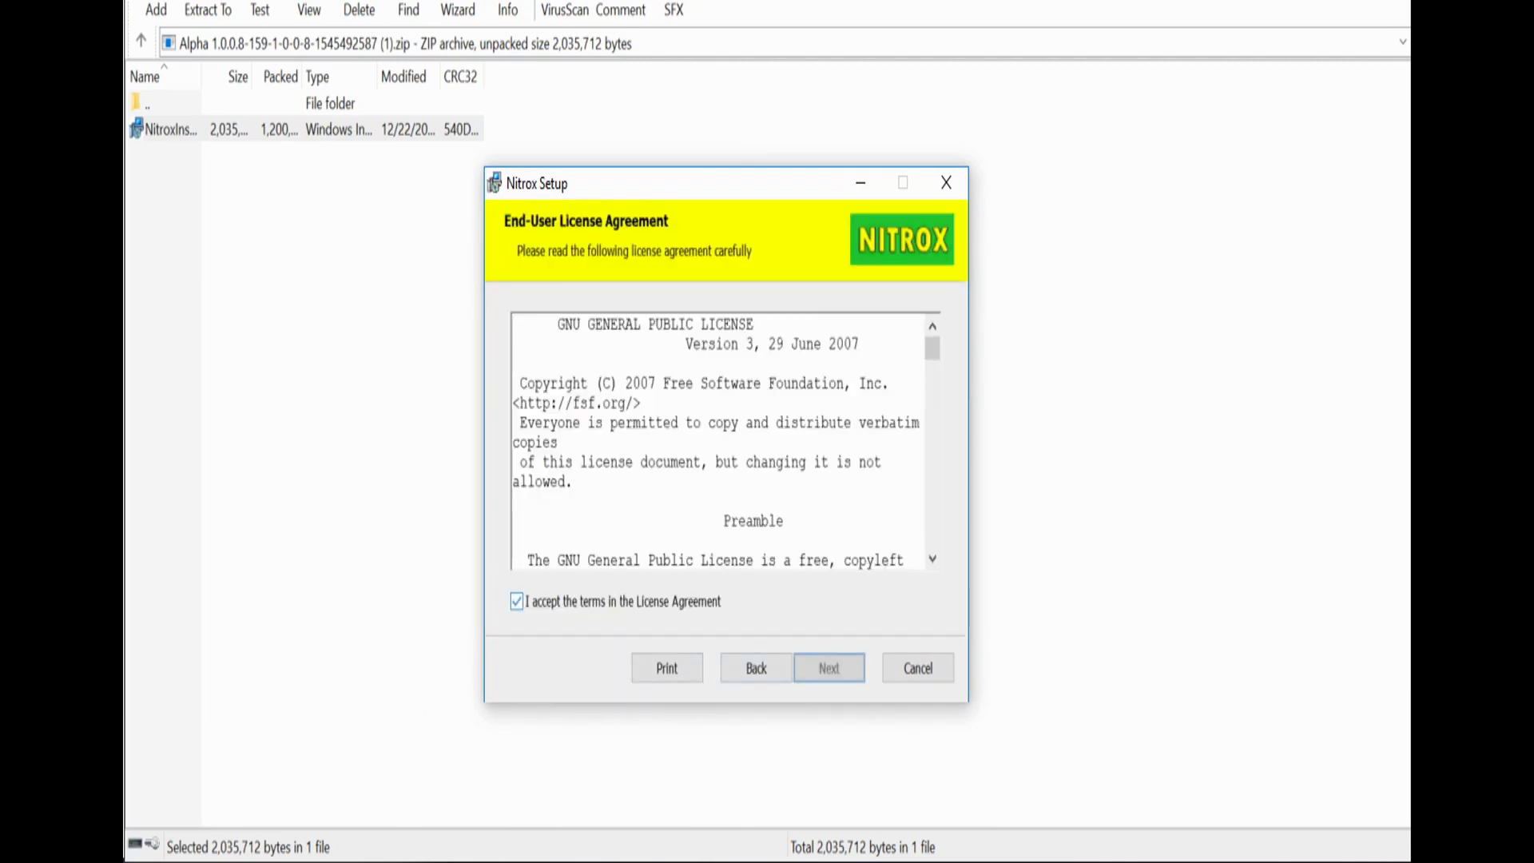
key(Return)
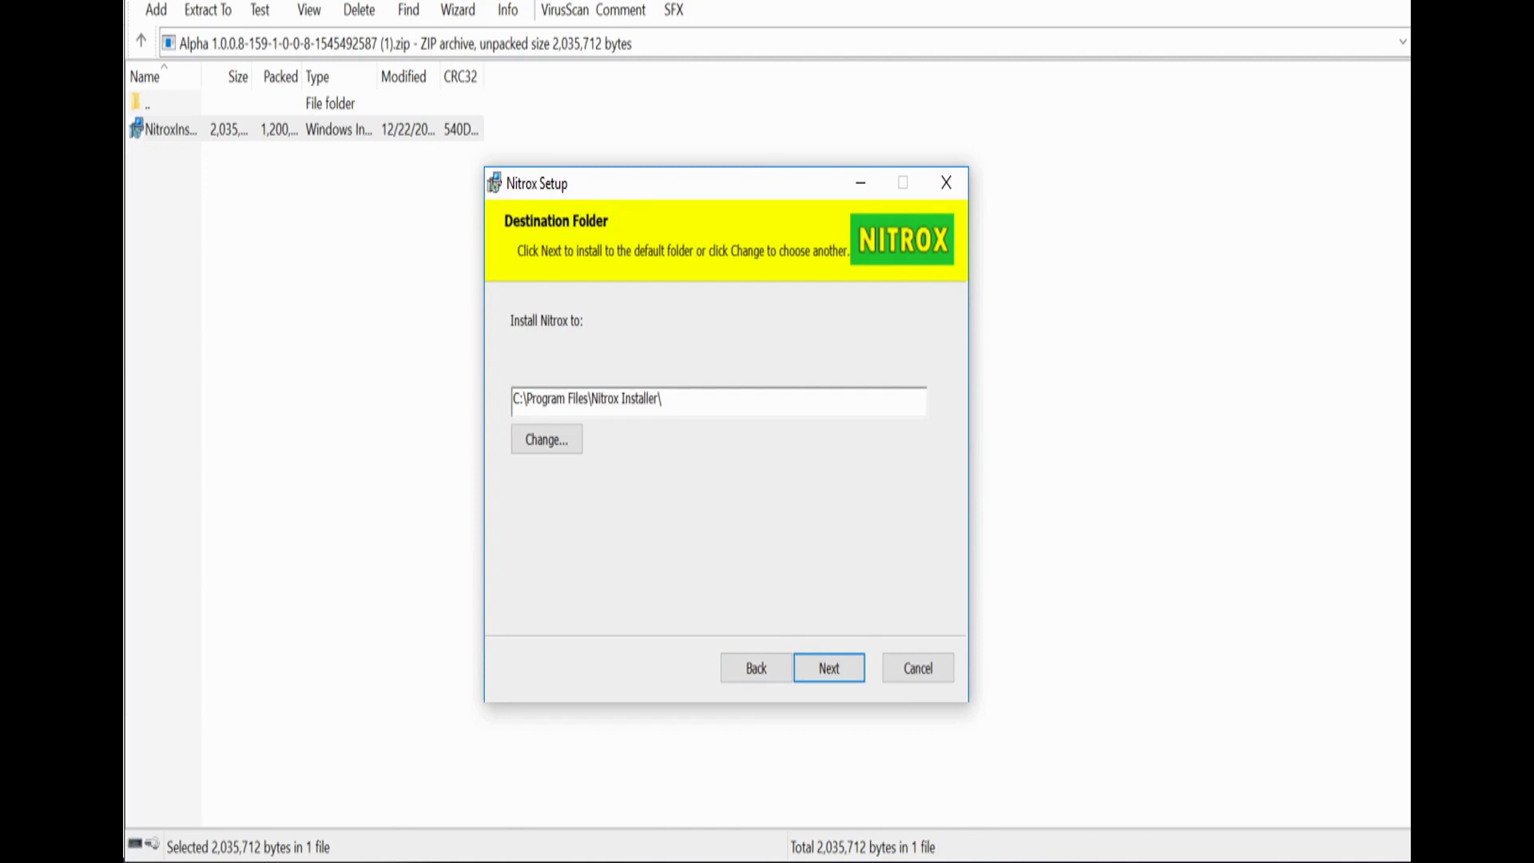
- Set the install path to C:\Program Files (x86)\Steam\steamapps\common\Subnautica
drag(662, 398, 513, 398)
key(BackSpace)
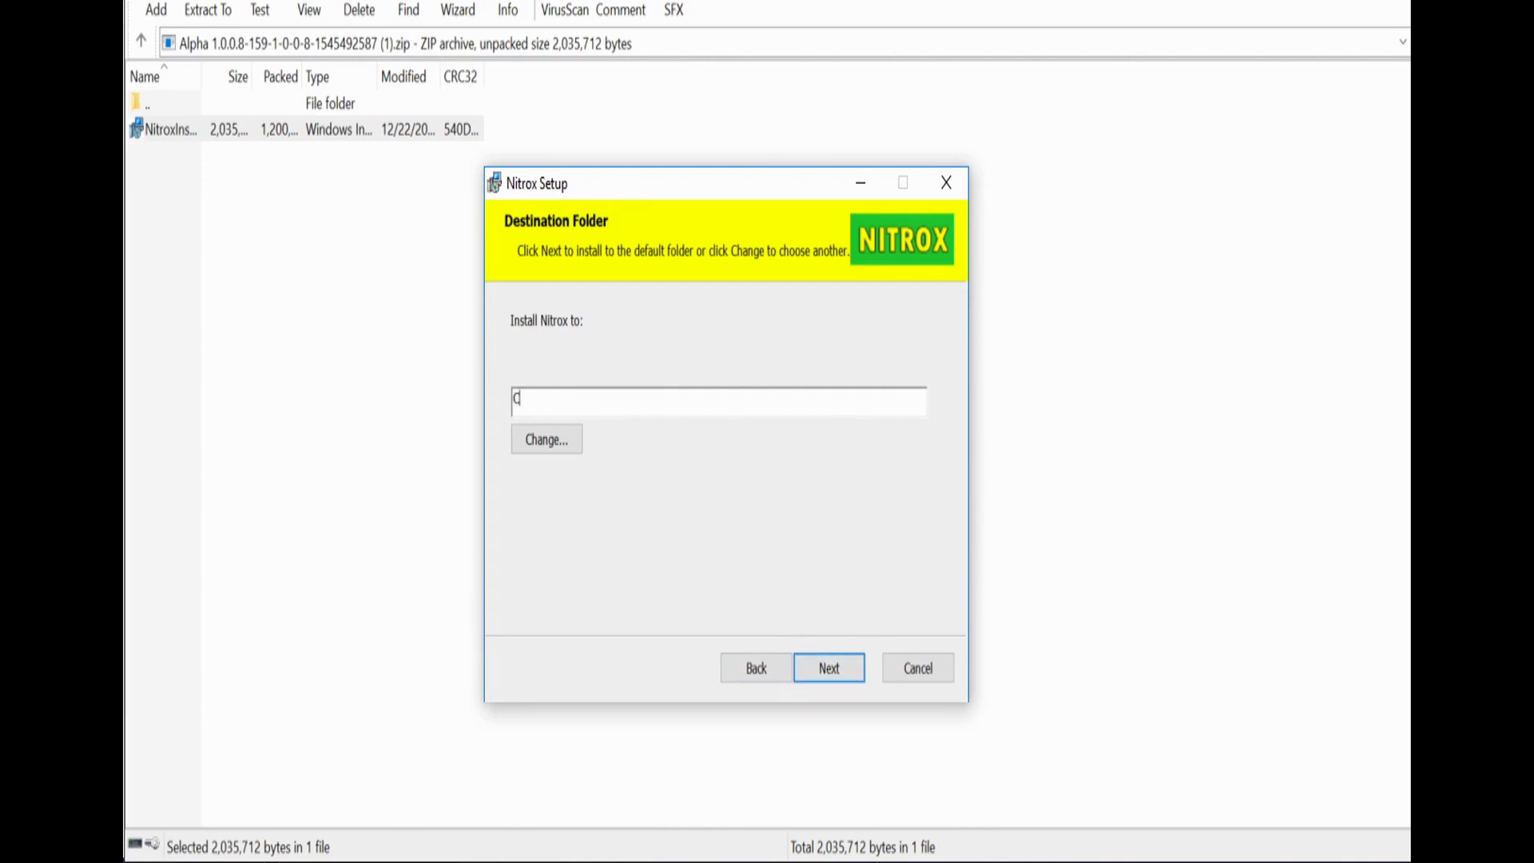
text(C:\Pro)
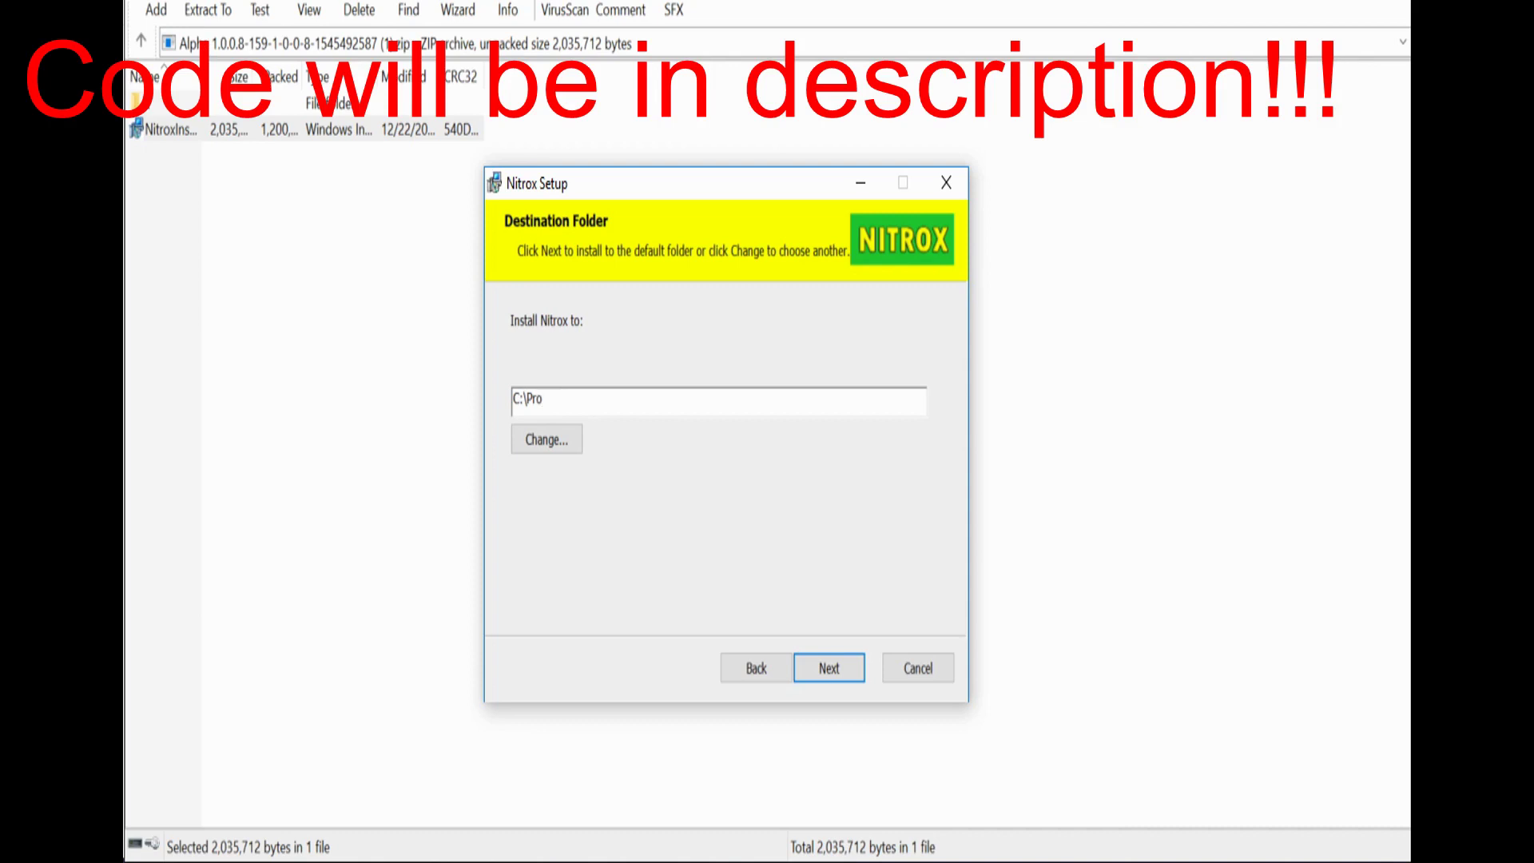
text(gram Files (x86)\)
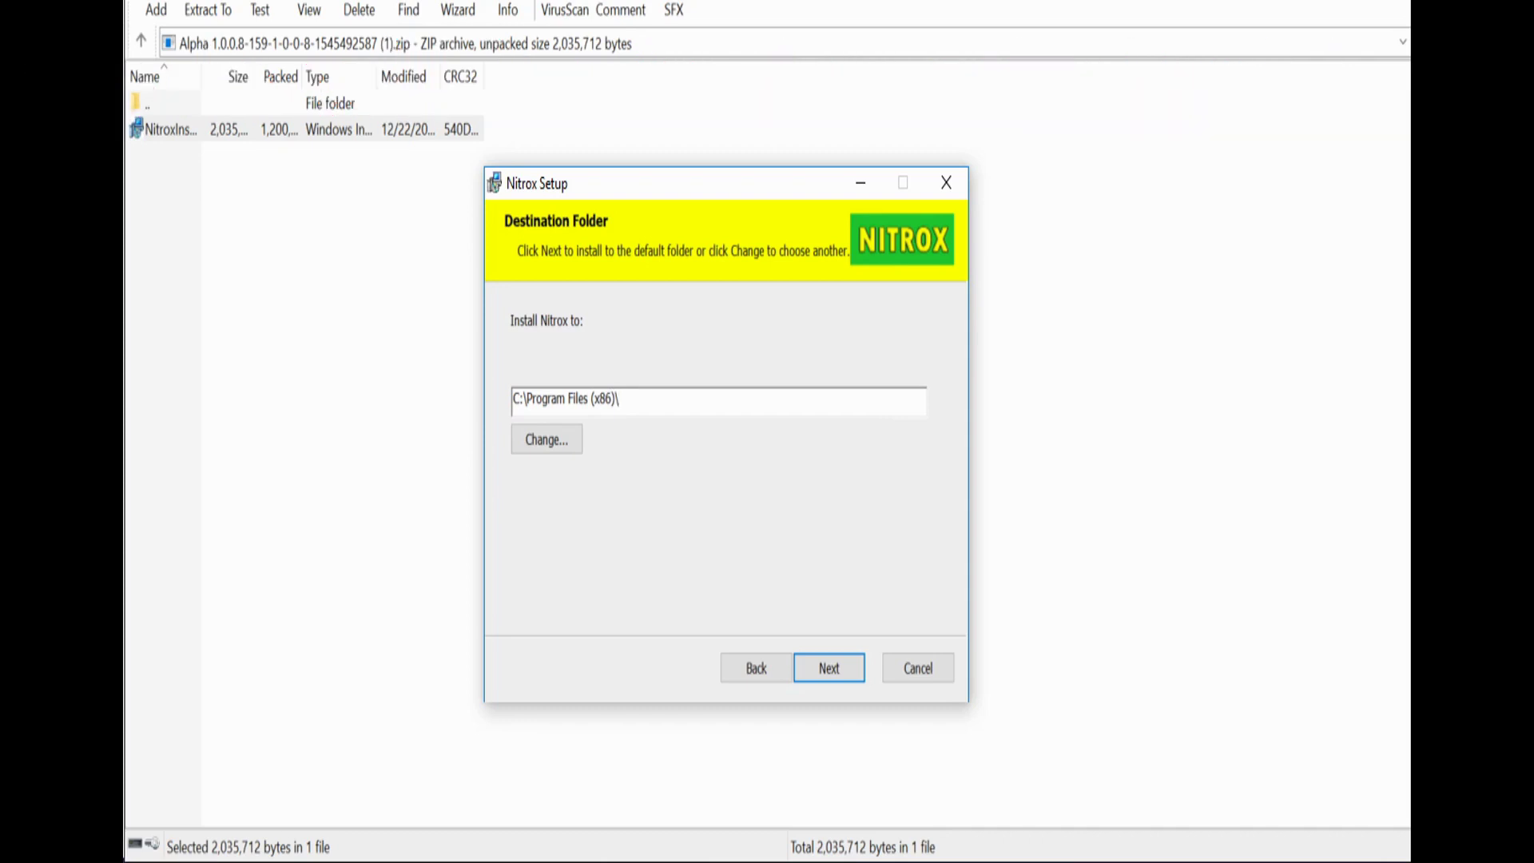
key(alt+Tab)
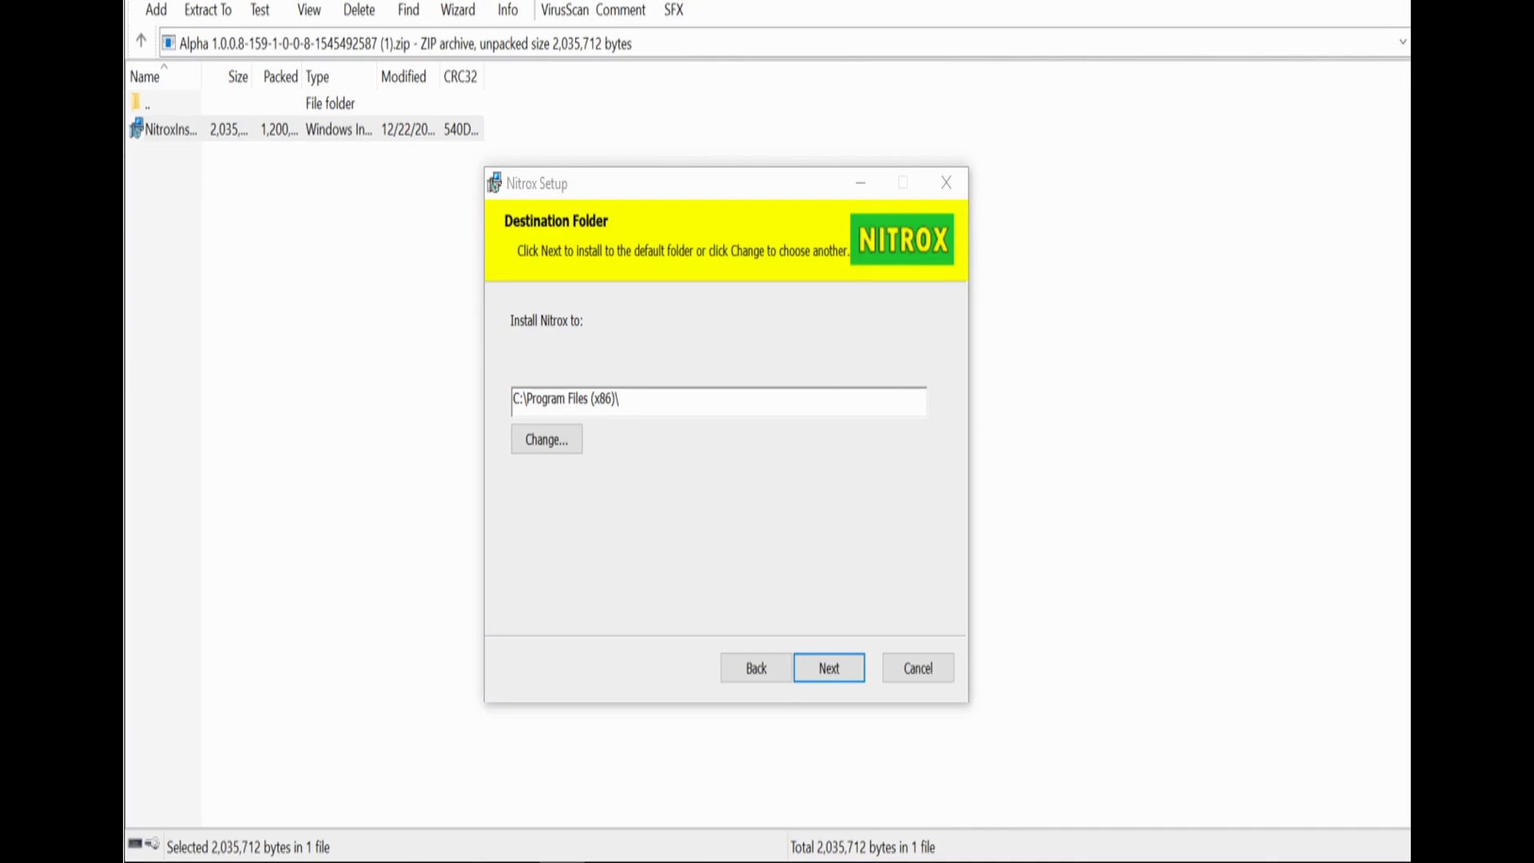
mouse_move(620, 399)
mouse_down()
mouse_move(512, 399)
mouse_move(620, 399)
mouse_up()
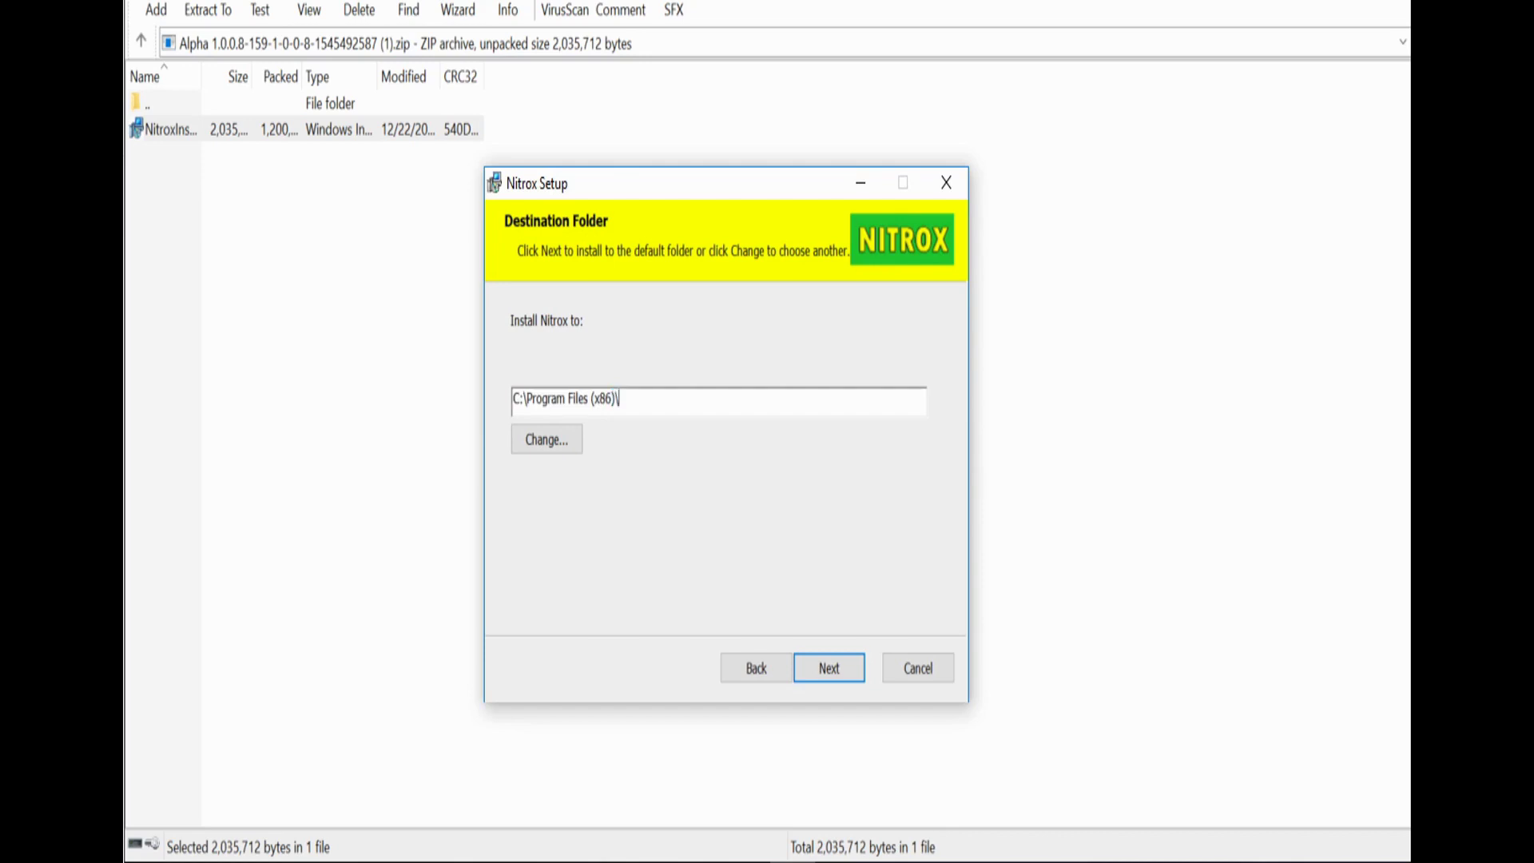
text(Steam\steamapps\common)
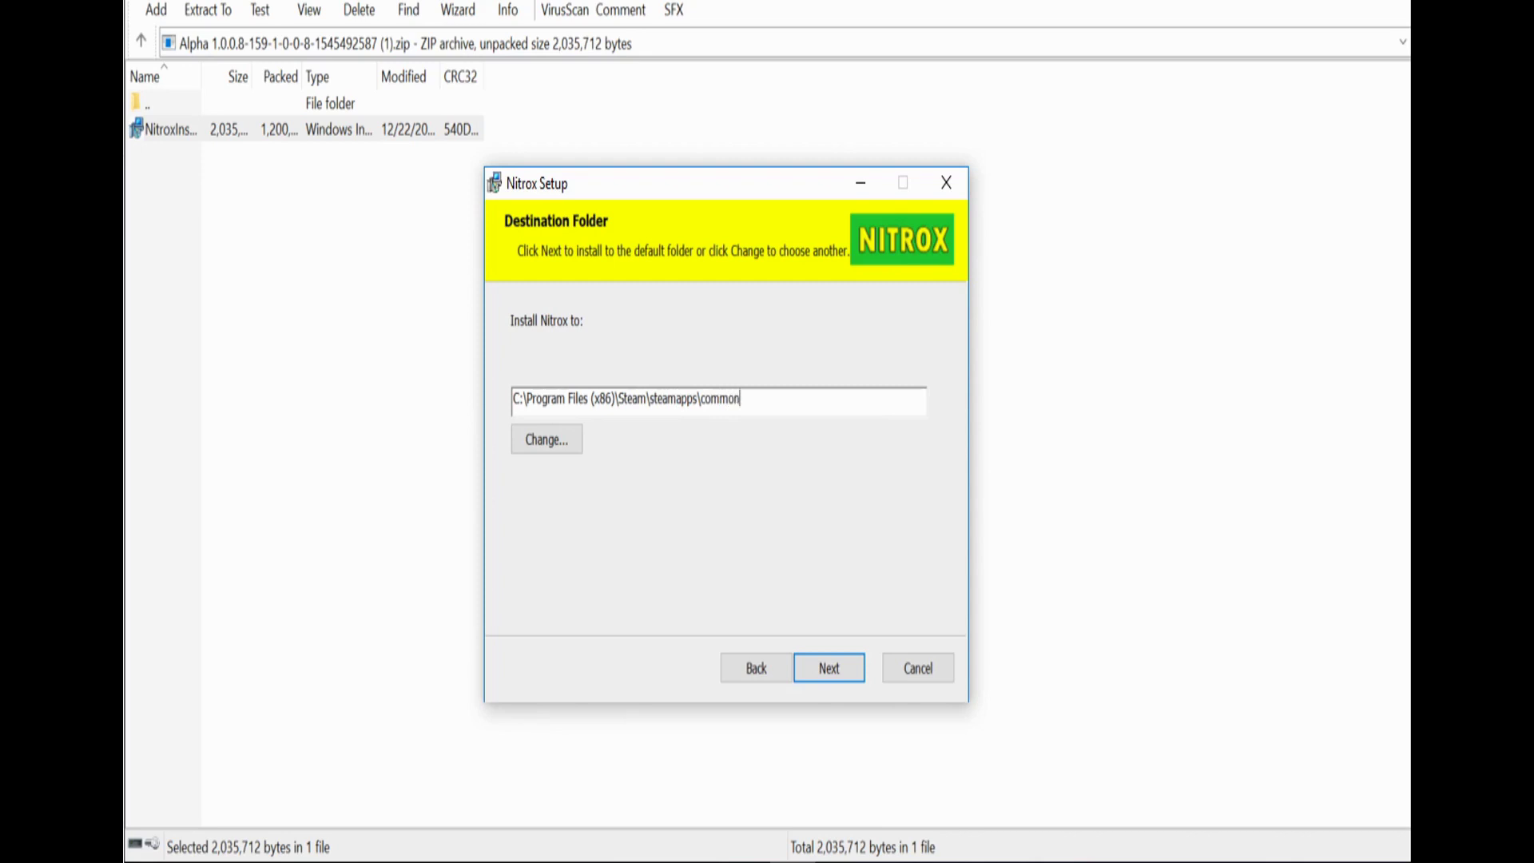
text(\Subnautica)
- Install Nitrox, allow the UAC prompt, and close the finished wizard
key(Return)
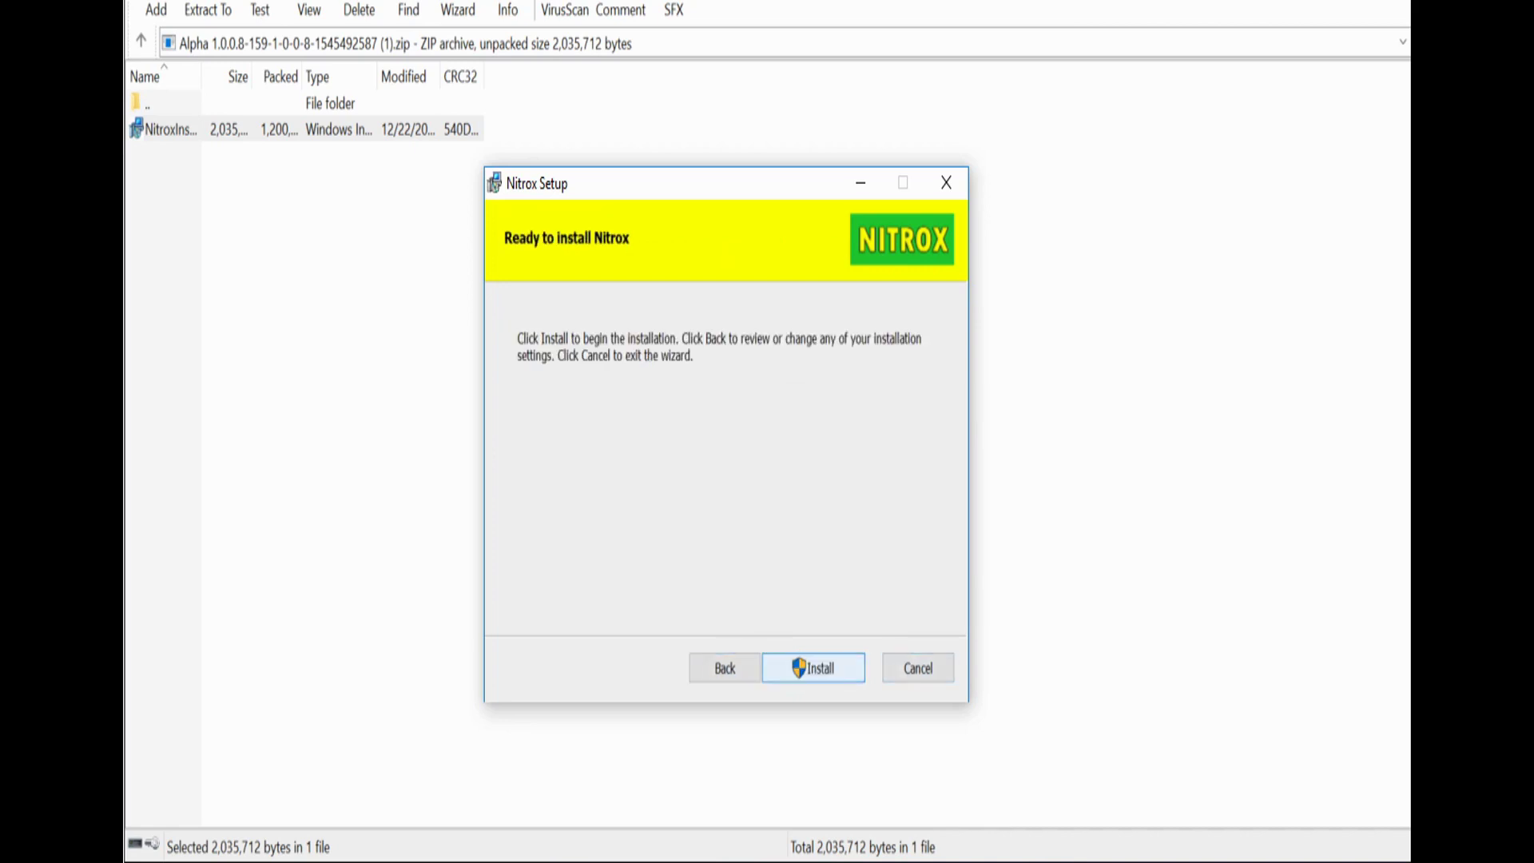
key(Return)
key(Left)
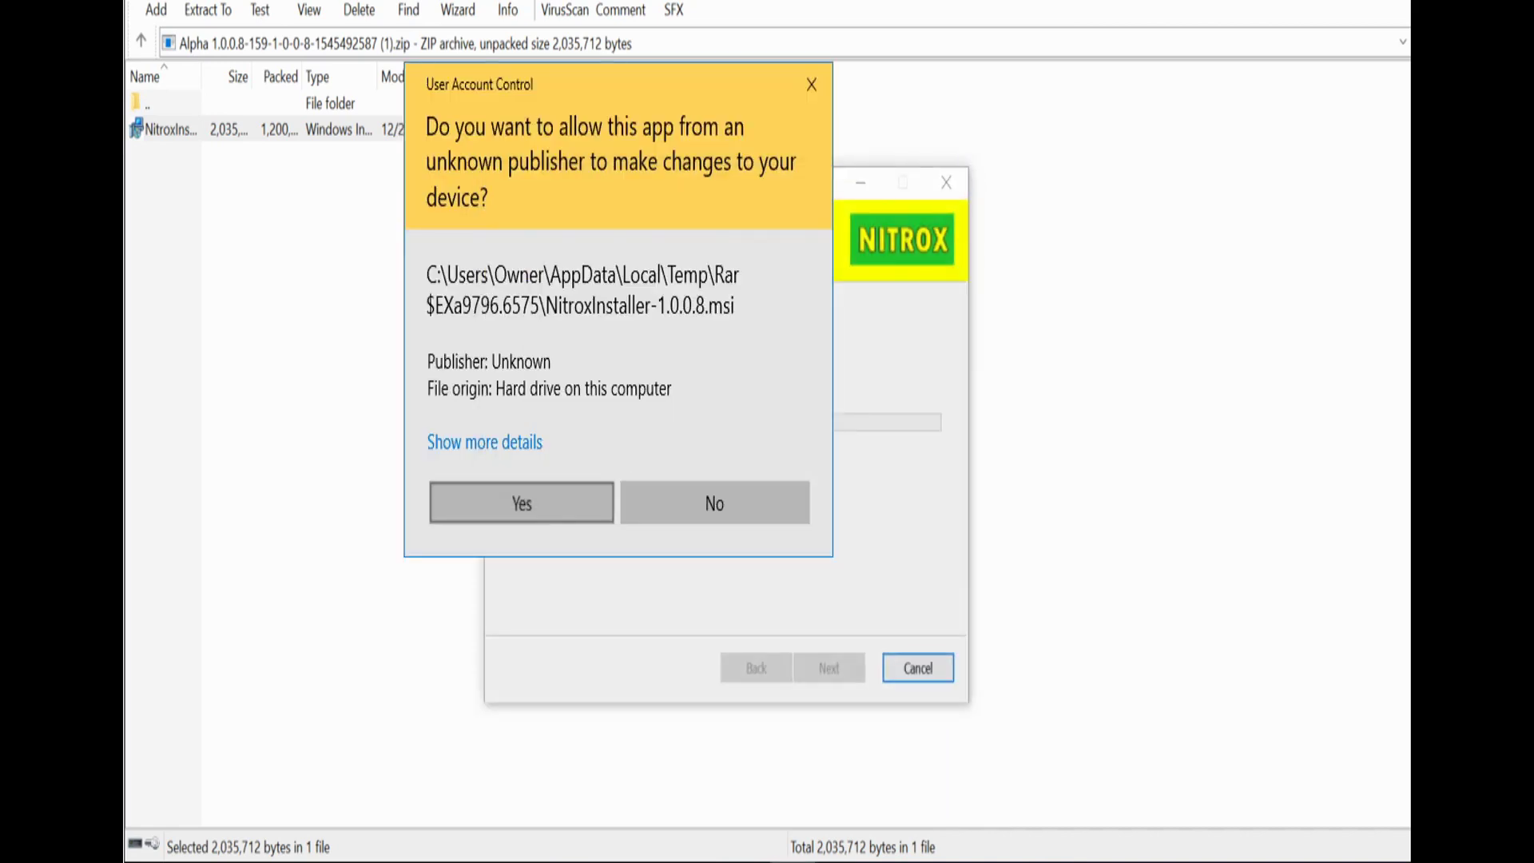
key(Return)
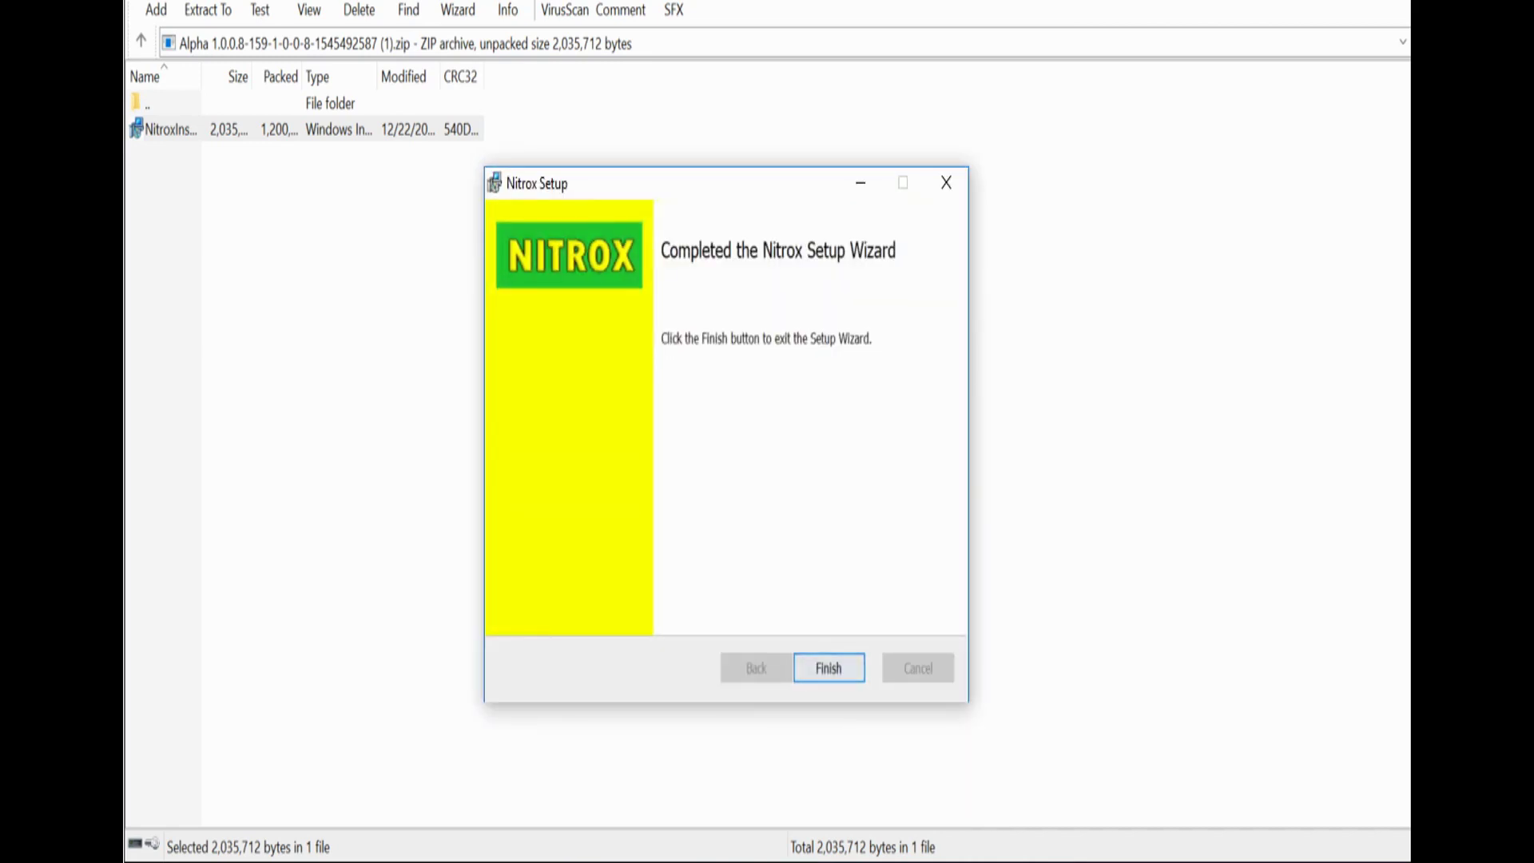
key(Return)
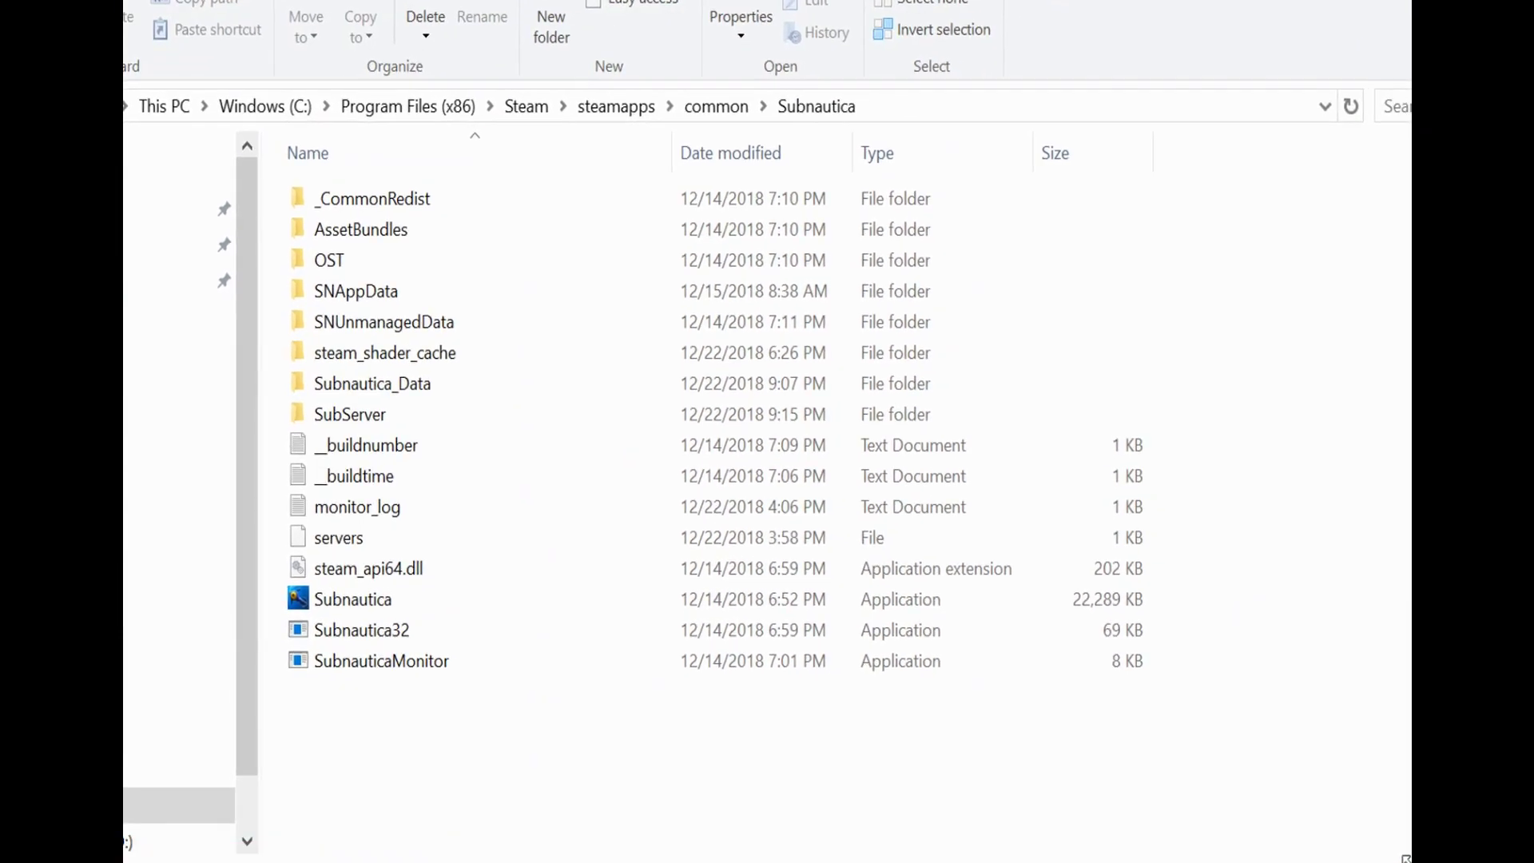
- Launch the Subnautica application from Steam\steamapps\common\Subnautica
click(366, 677)
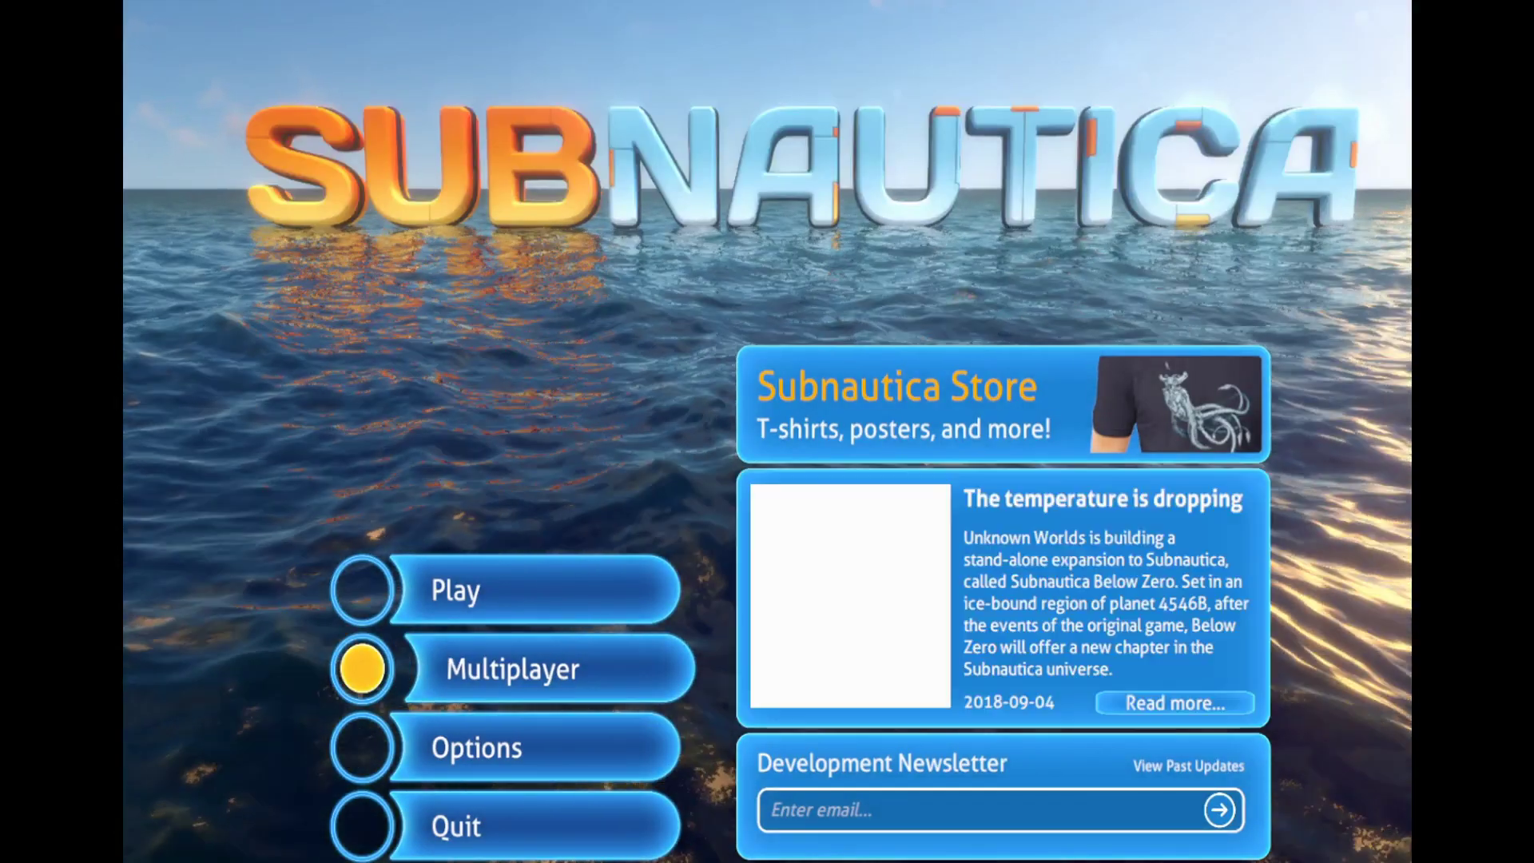
- Open Subnautica's Multiplayer panel, then search the Start menu for cmd
click(512, 669)
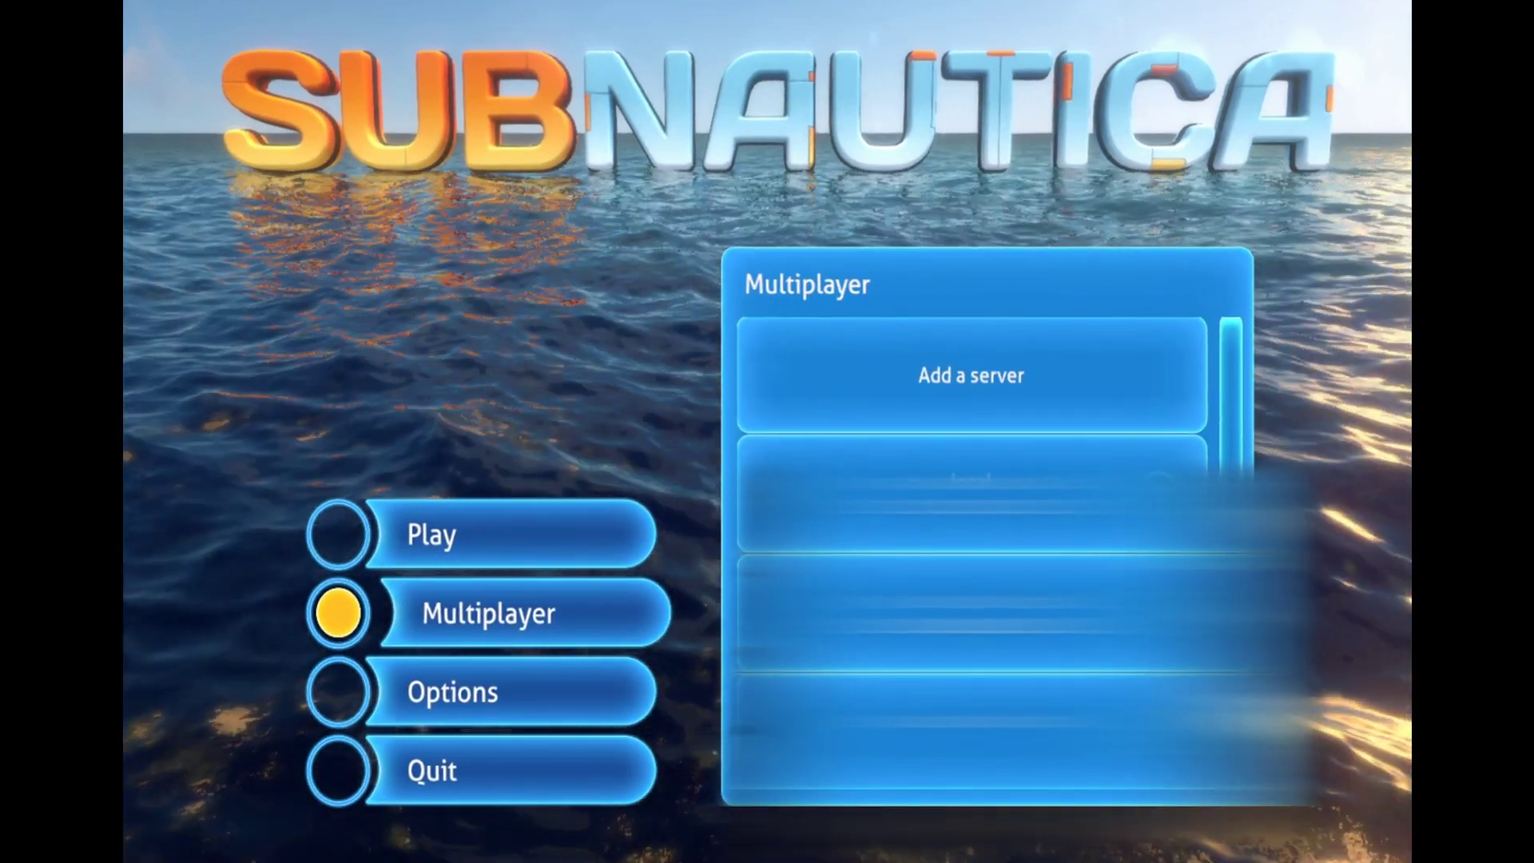
key(super)
text(cmd)
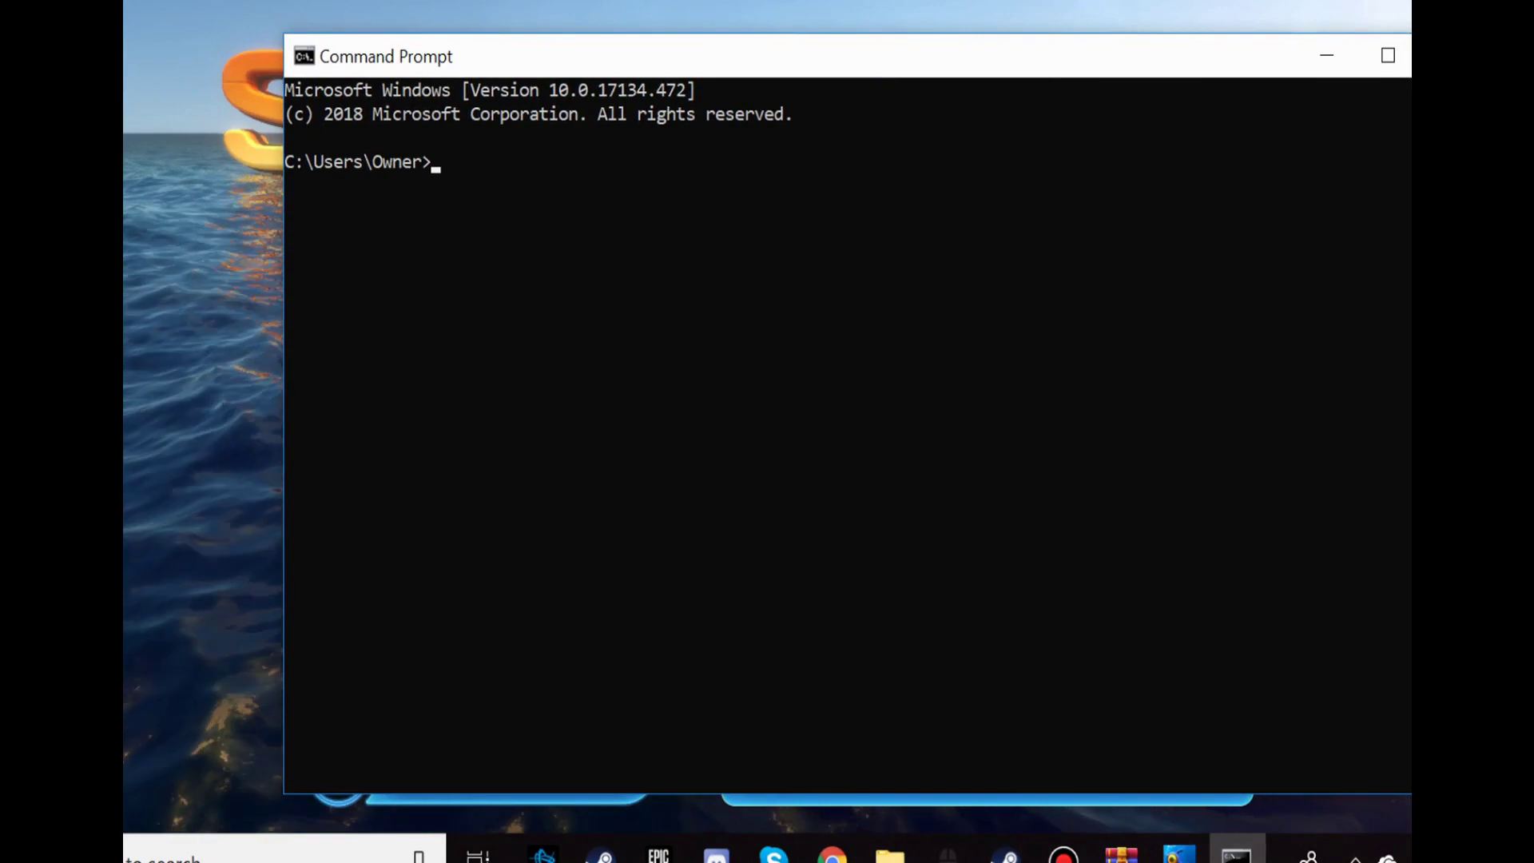
- Run ipconfig to show the Wi-Fi IPv4 address, then drag the window aside
text(ip)
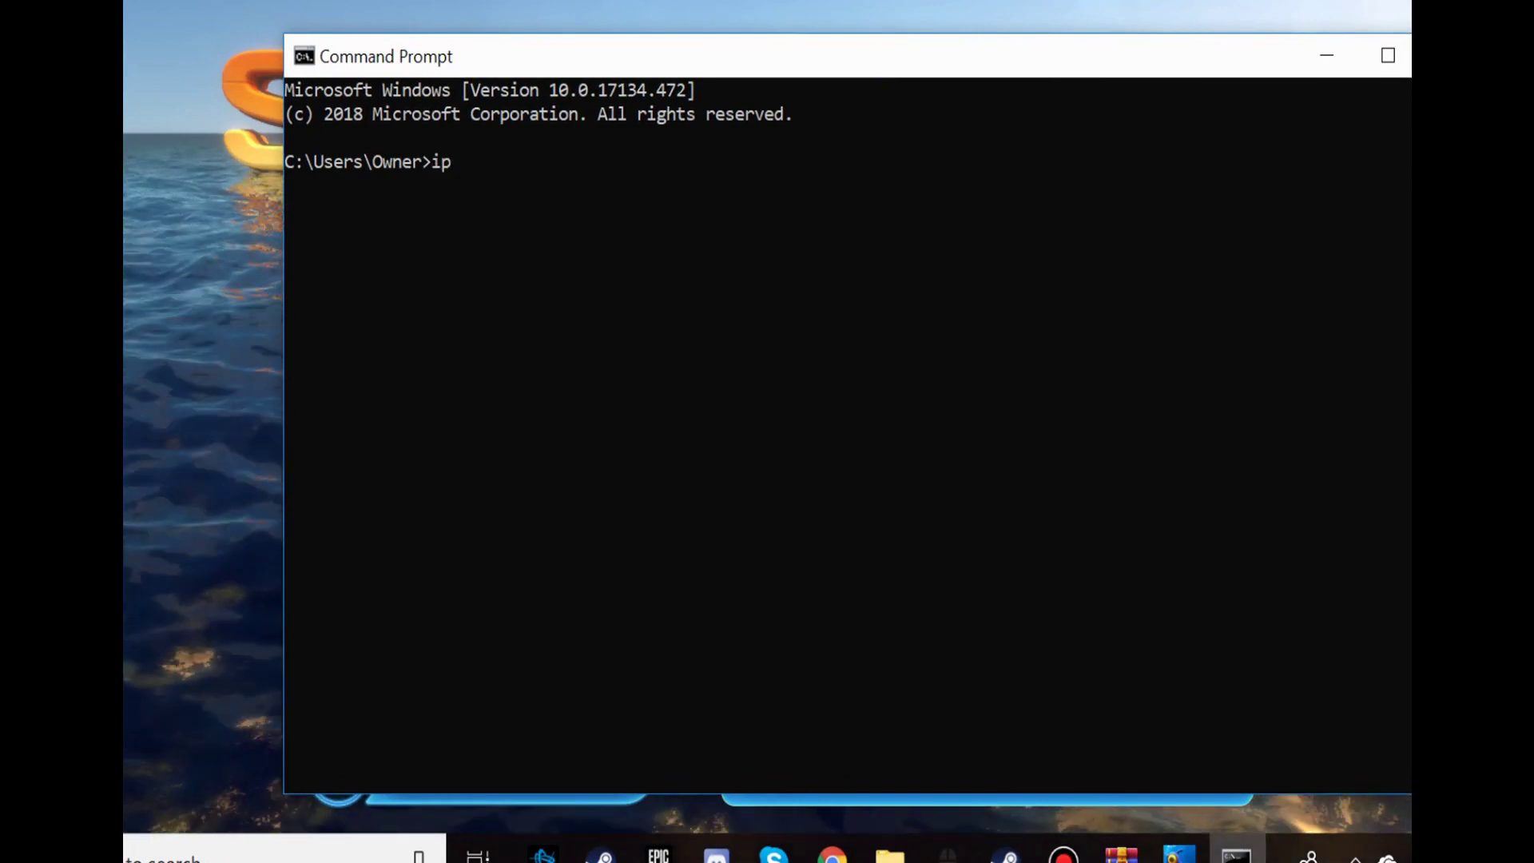
text(config)
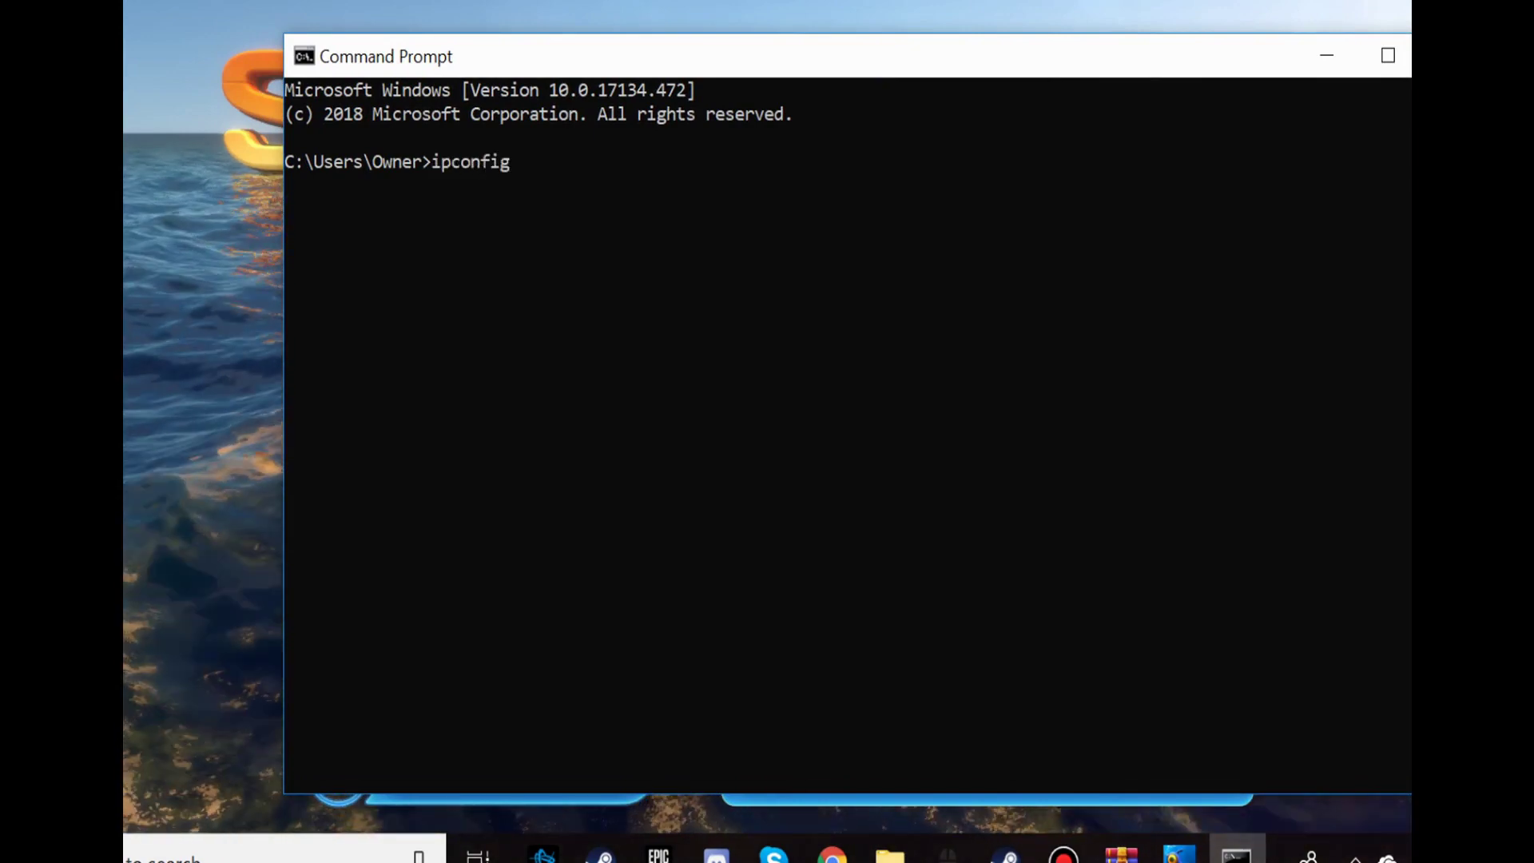
key(Return)
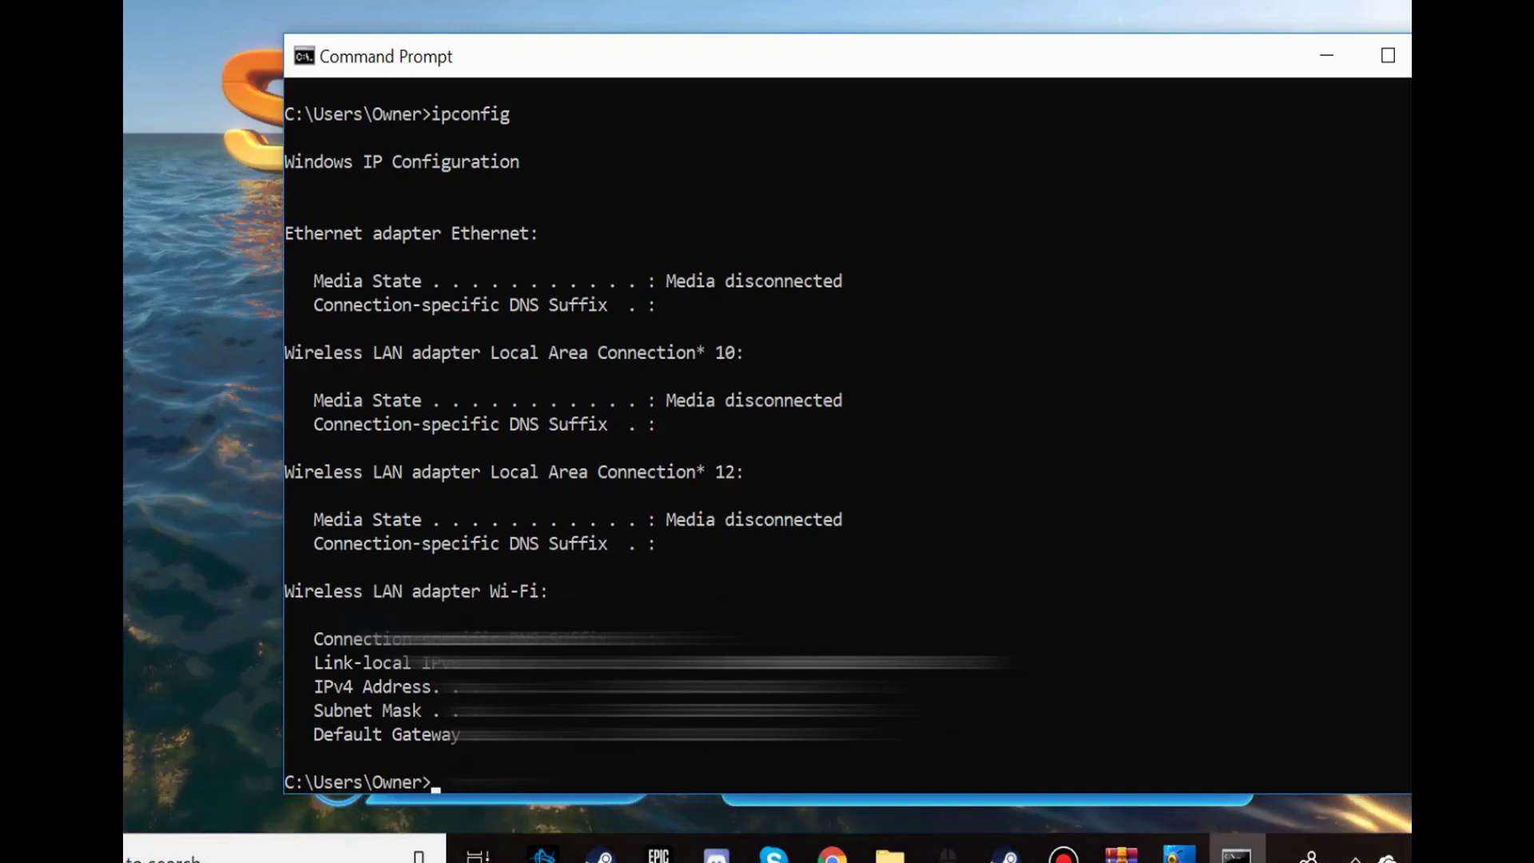
drag(1163, 70, 1039, 68)
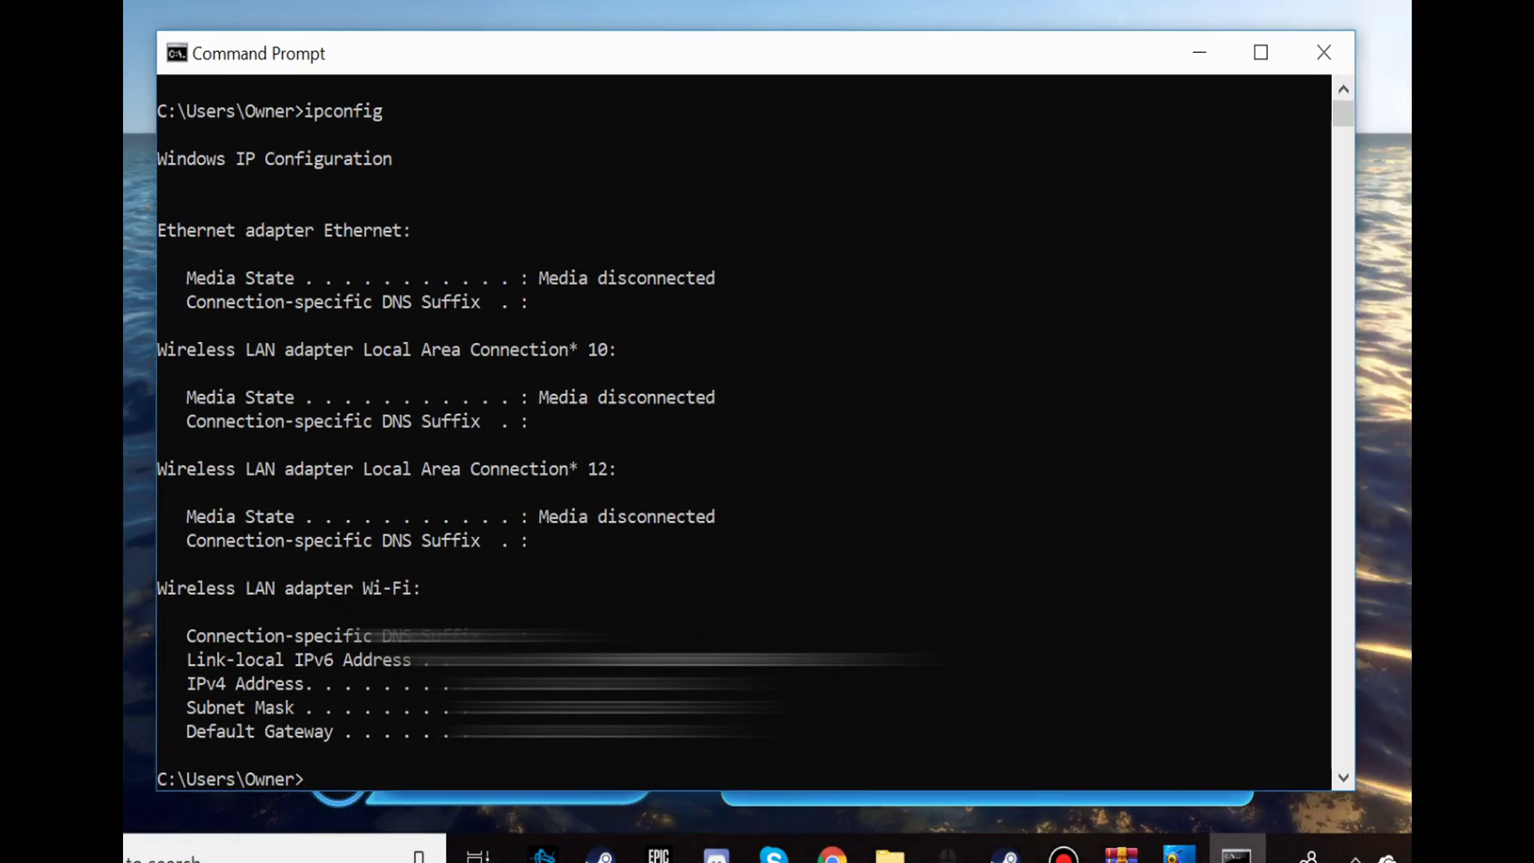
click(1199, 52)
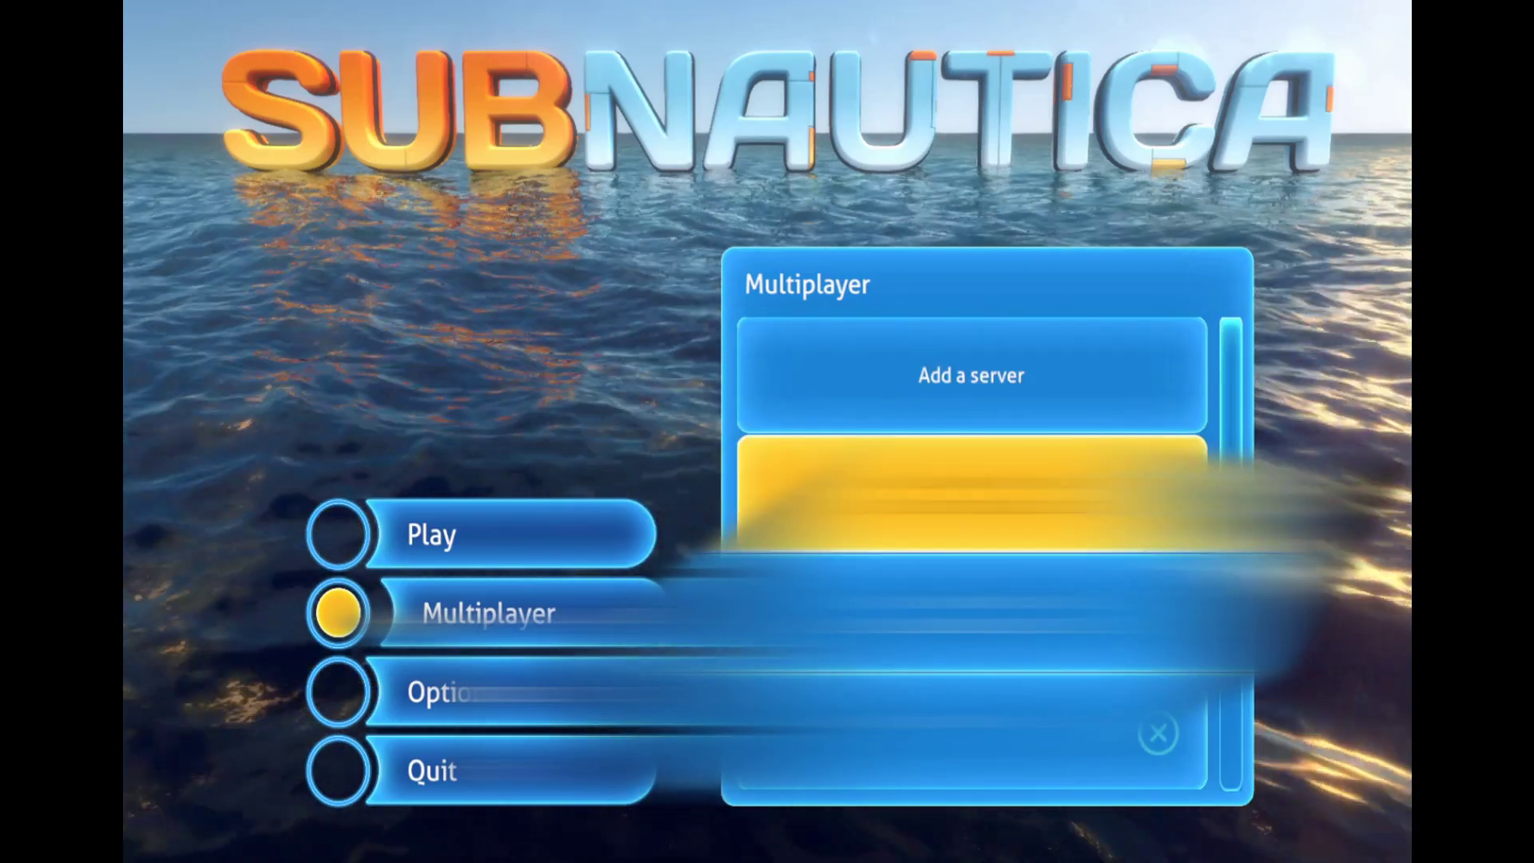
click(970, 375)
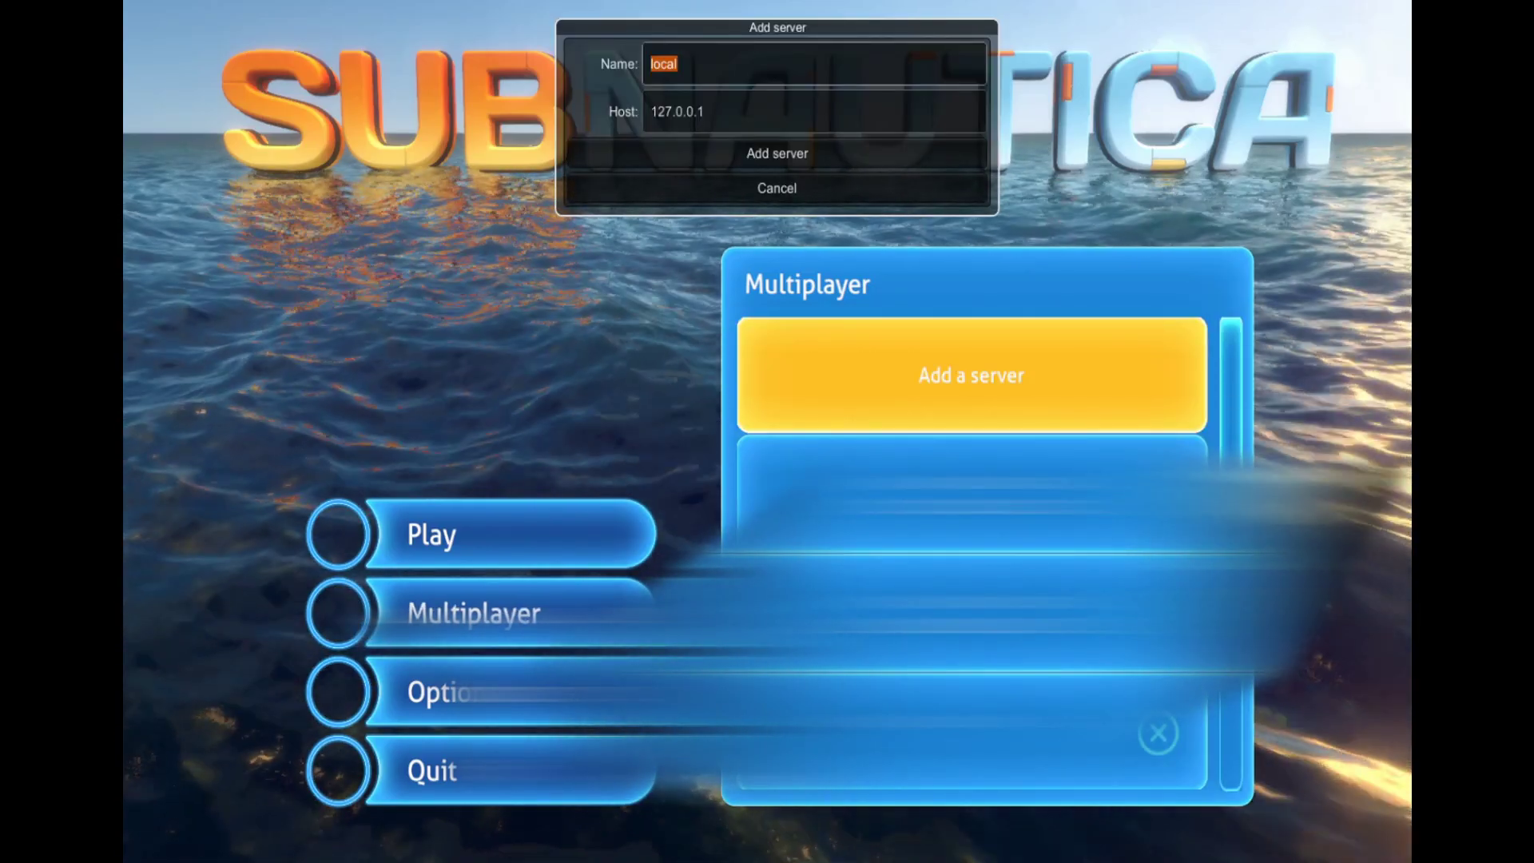
key(Escape)
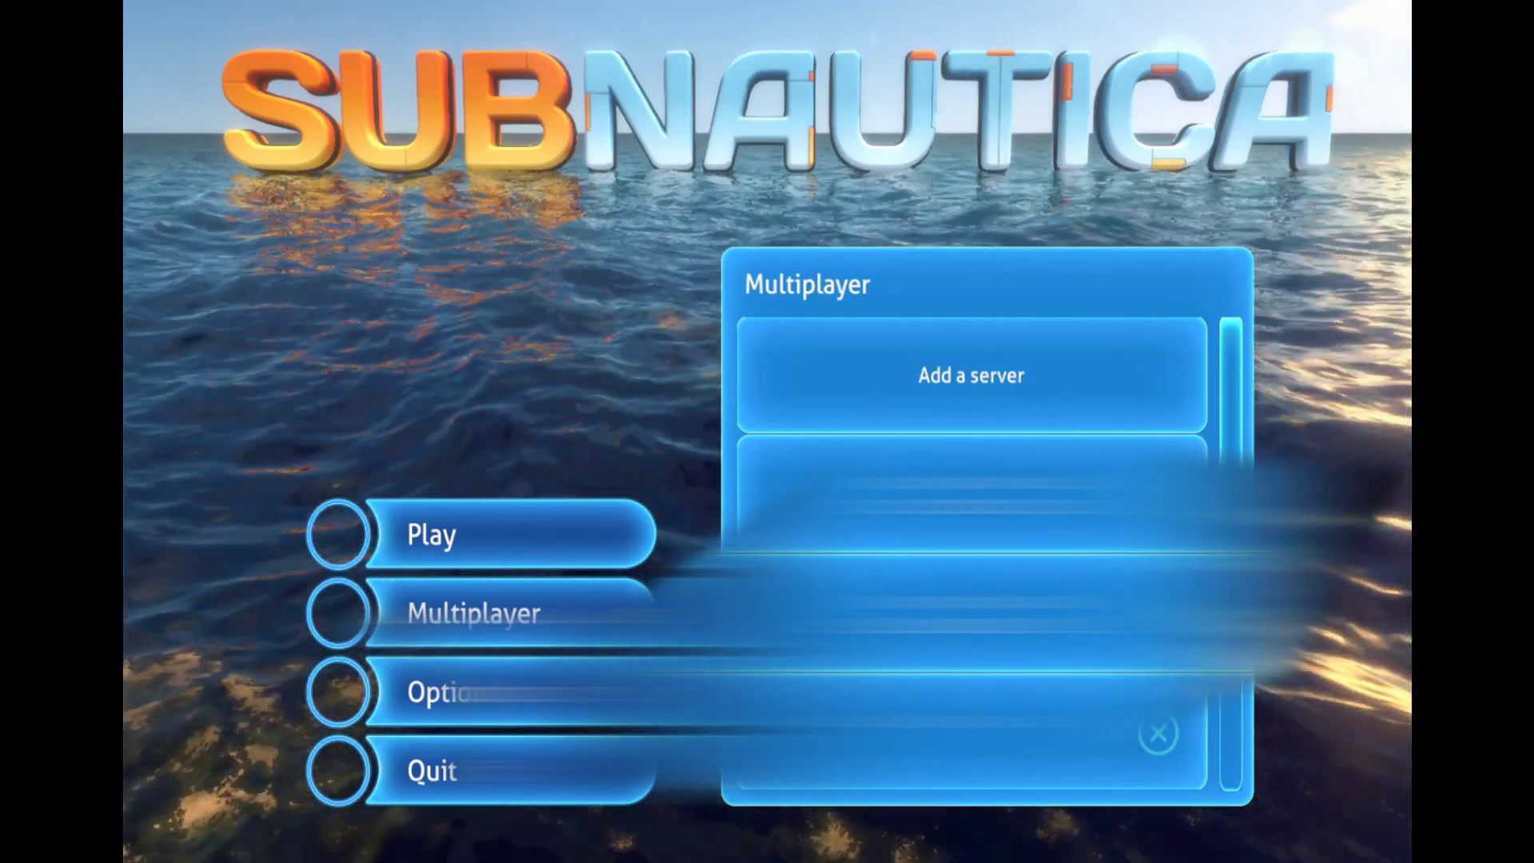
key(Left)
key(Down)
key(Down)
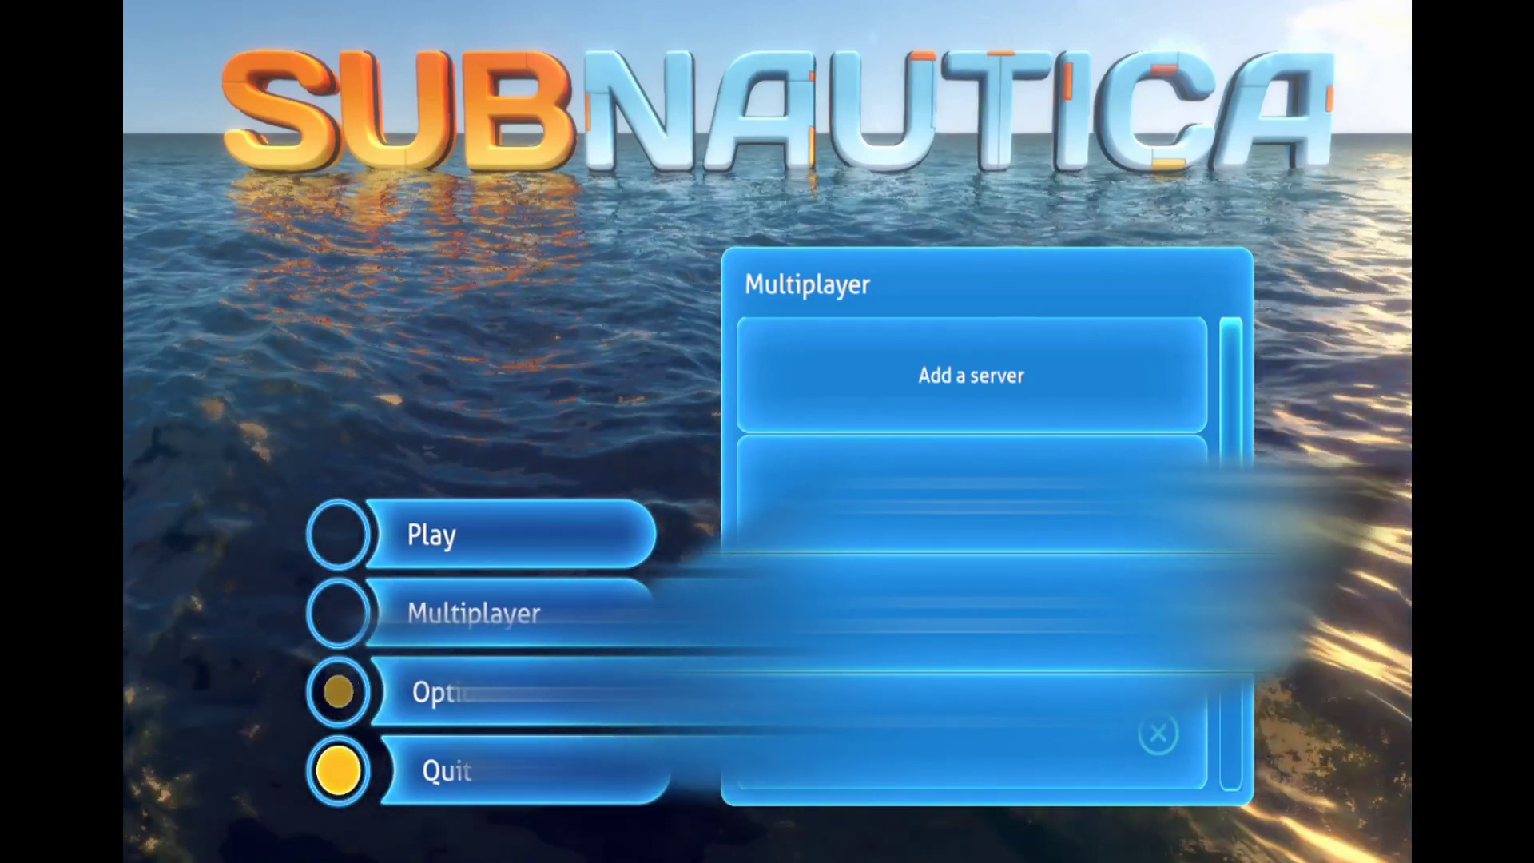
key(Up)
key(Up)
key(Right)
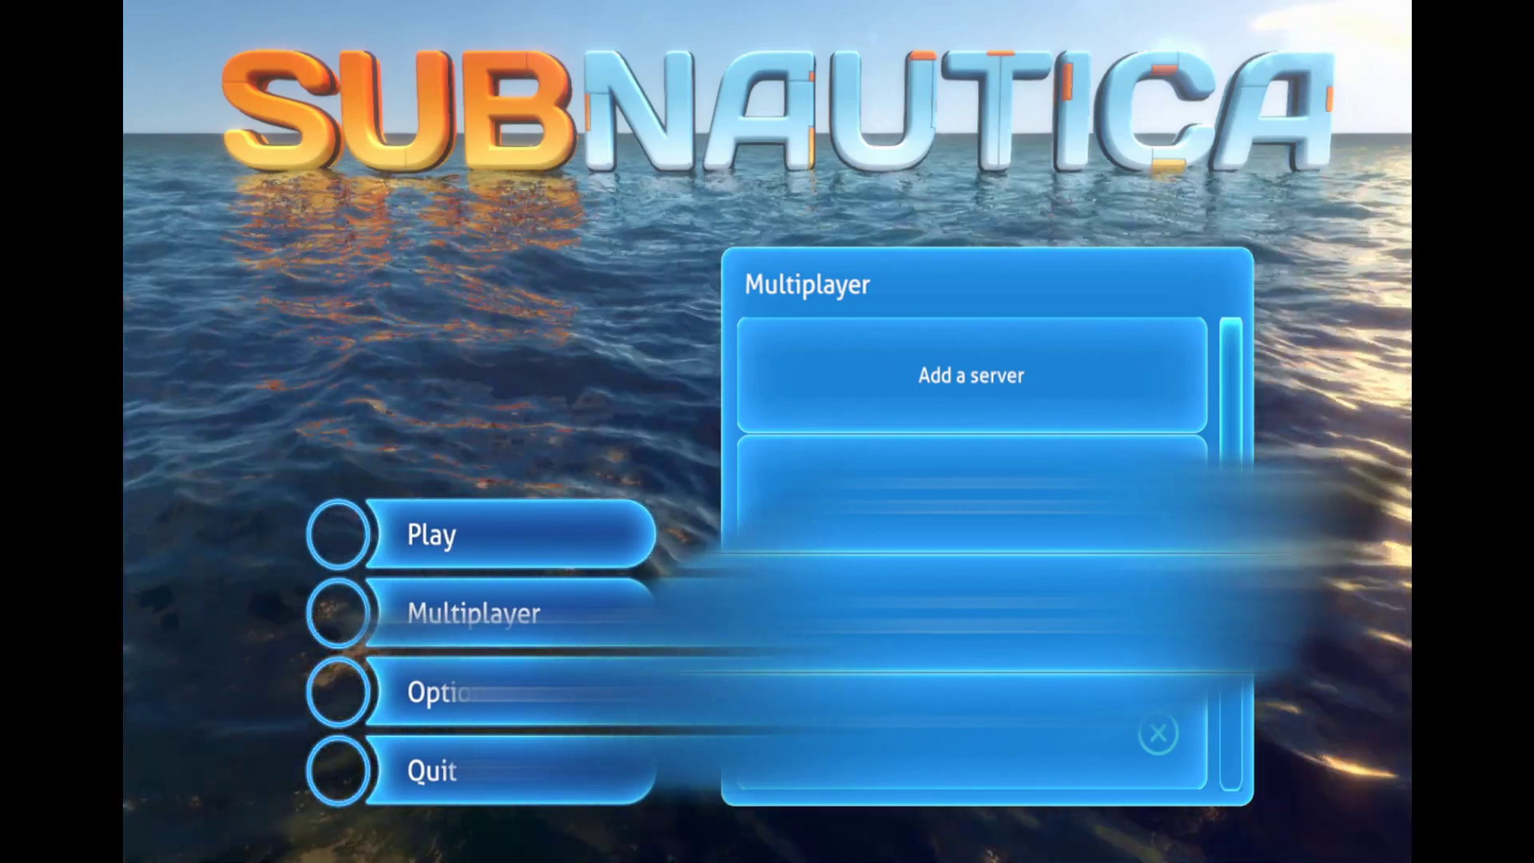